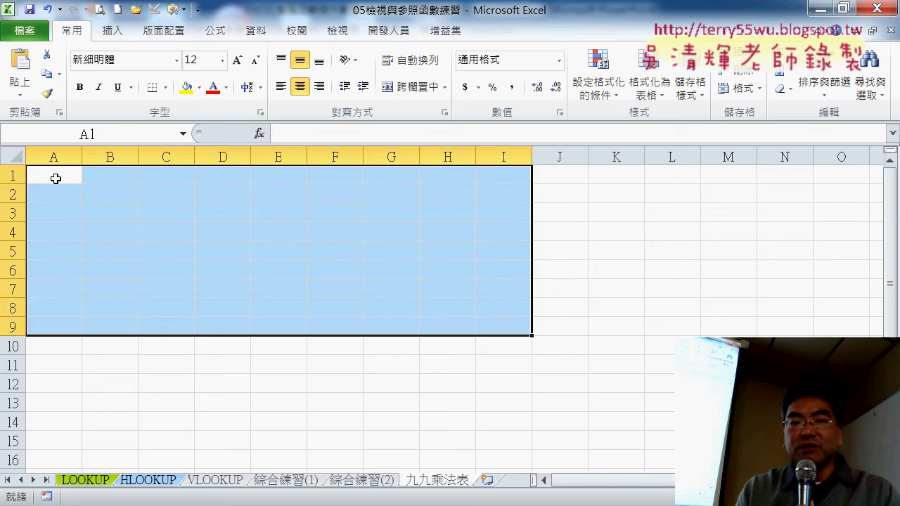
Insert =COLUMN() with no reference into cell A1 so it shows 1.
click(275, 134)
click(265, 134)
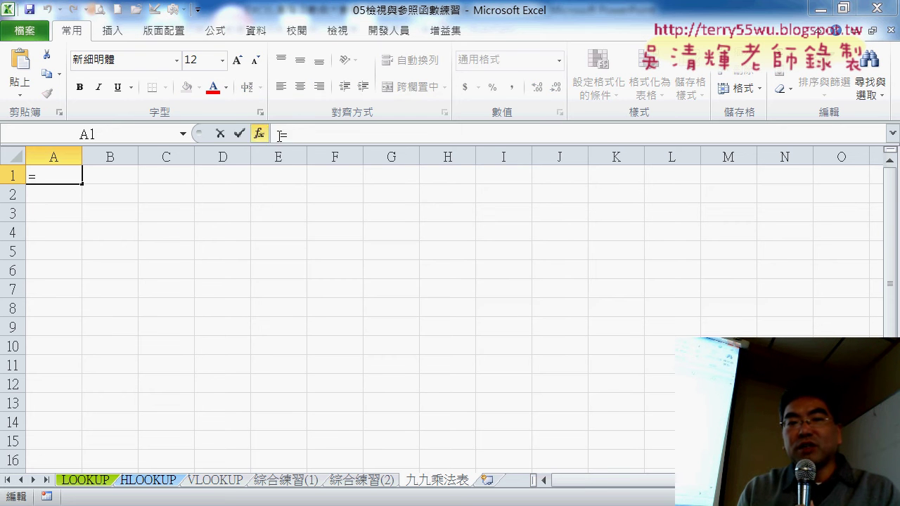
drag(586, 230, 586, 234)
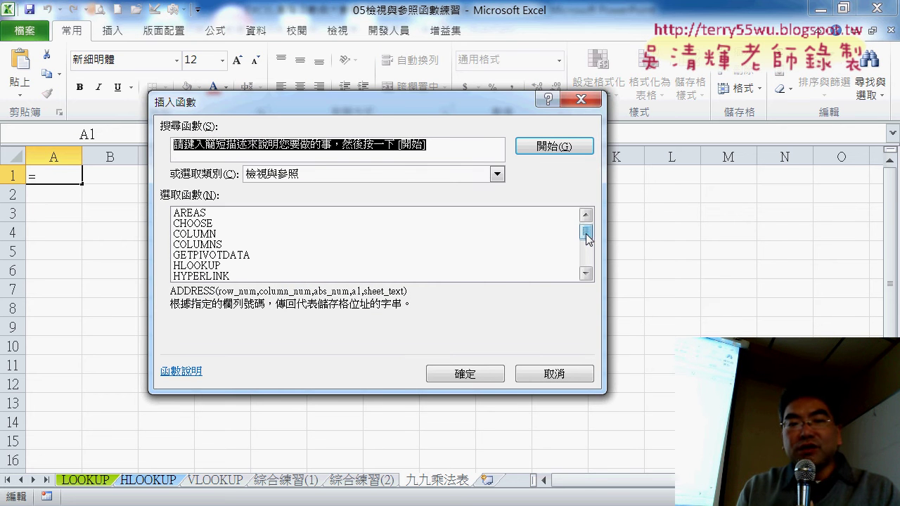
double_click(215, 234)
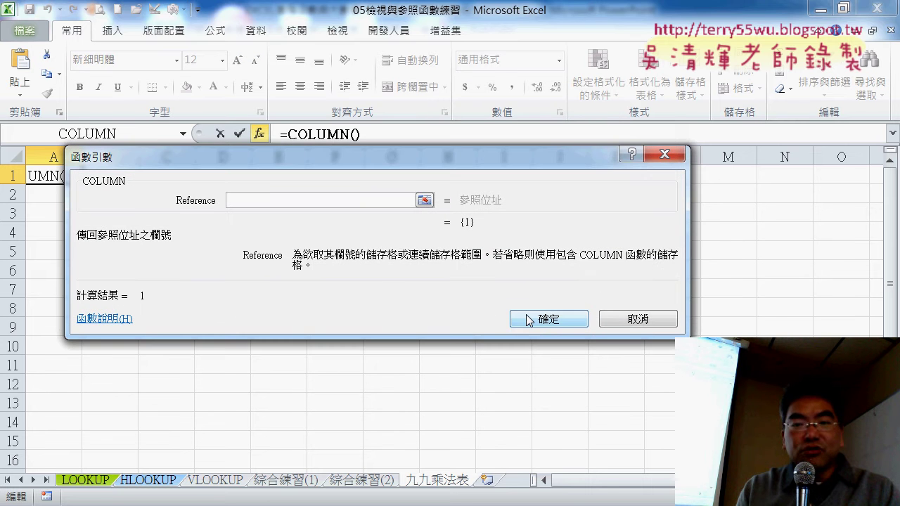
click(530, 320)
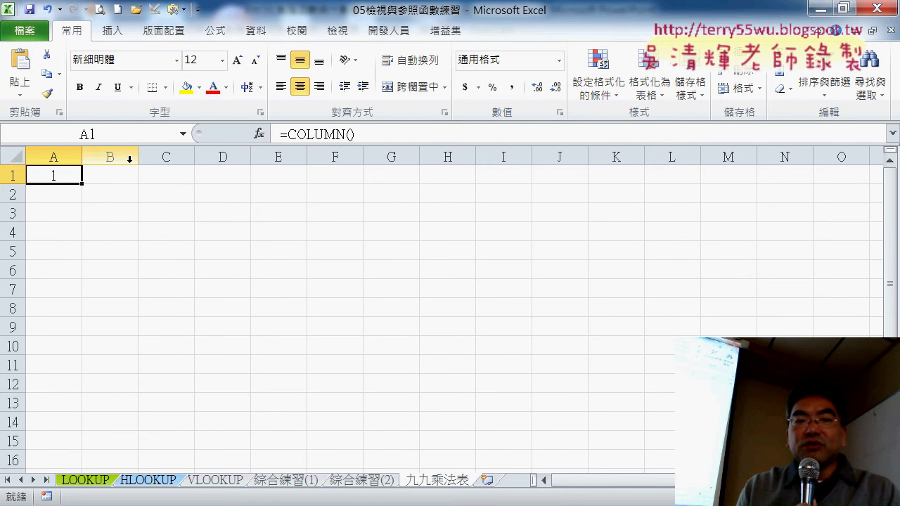
Change A1 to =COLUMN()&"X"&ROW()&"="&COLUMN()*ROW() and fill it across the table.
click(394, 136)
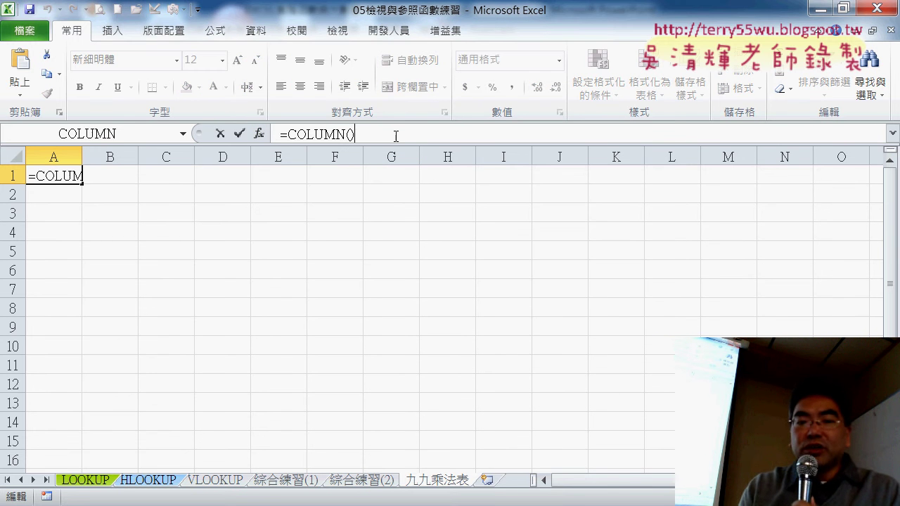
text(&)
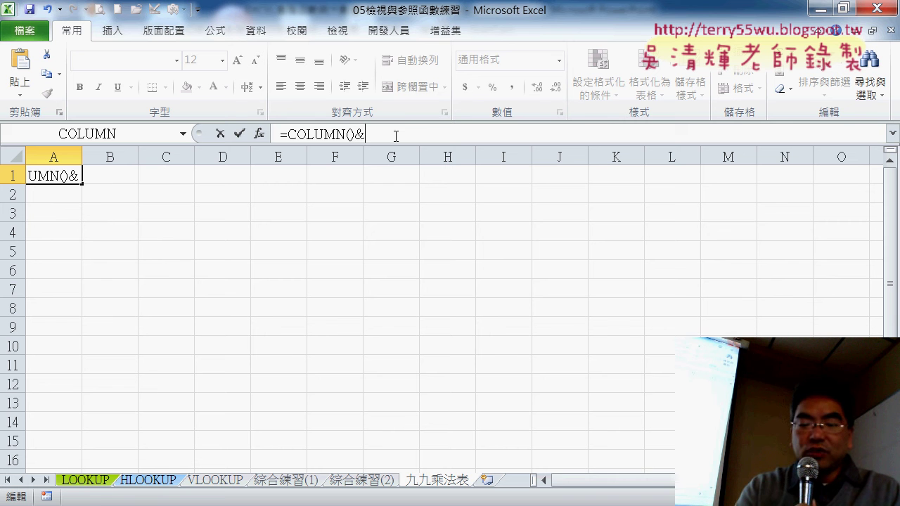
text("X)
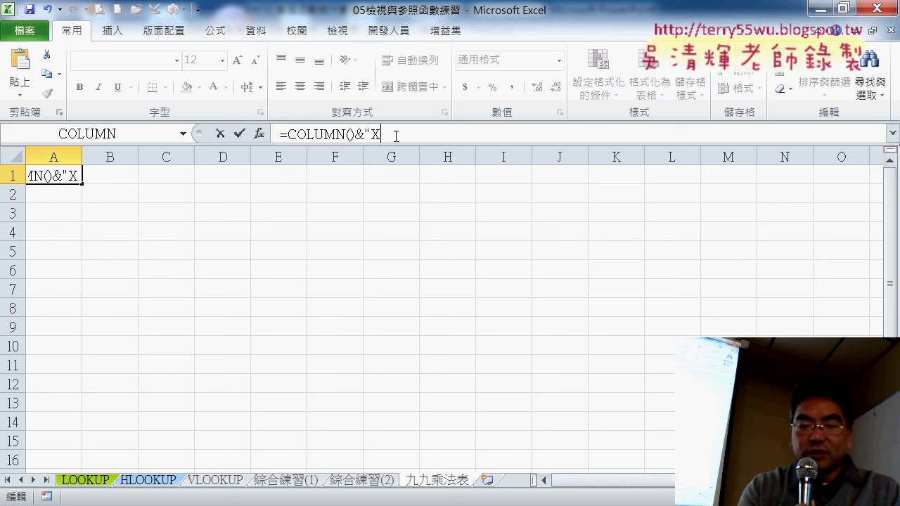
text("&)
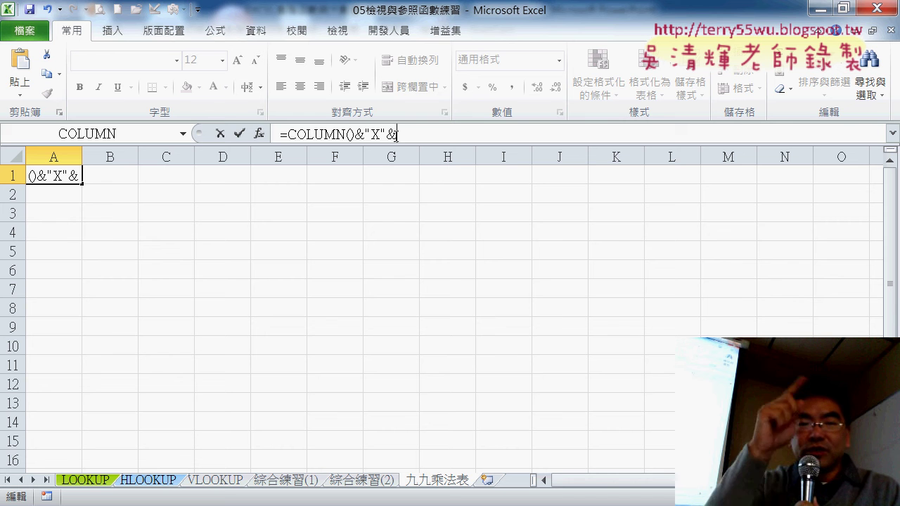
text(r)
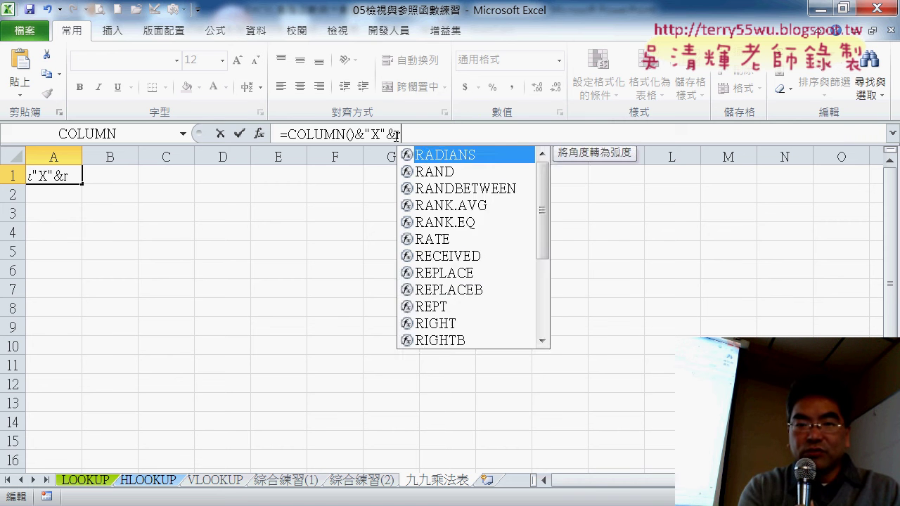
text(ow)
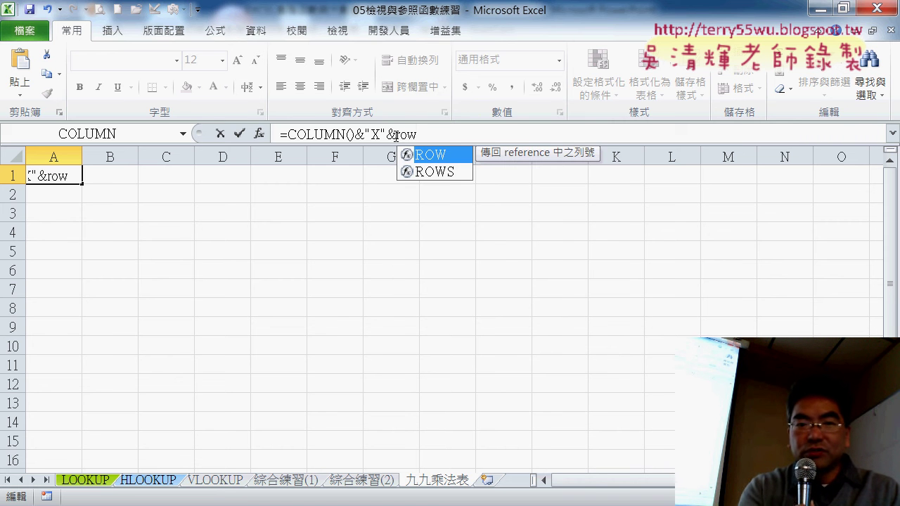
text(()&"=)
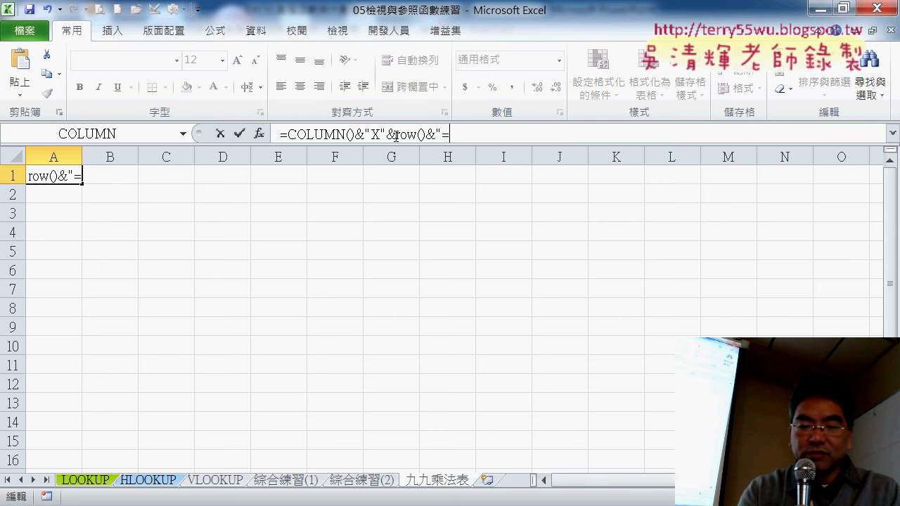
text("&)
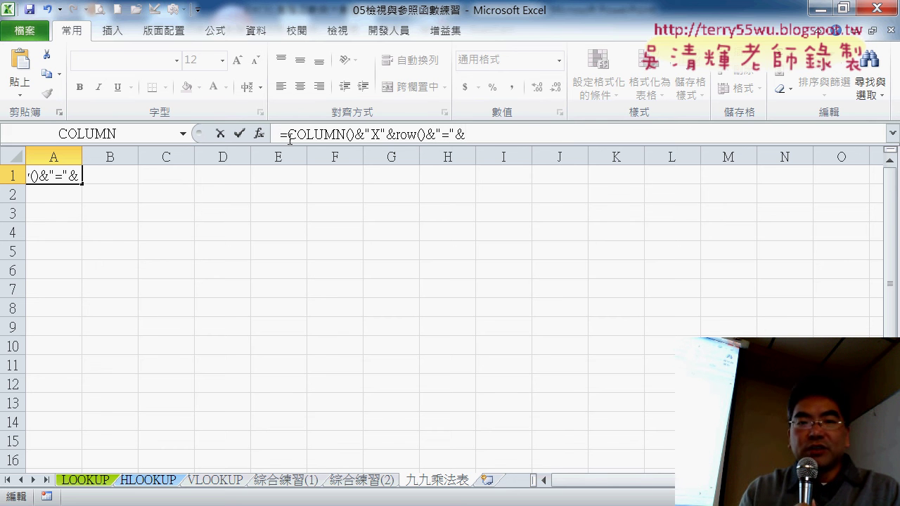
drag(288, 135, 419, 133)
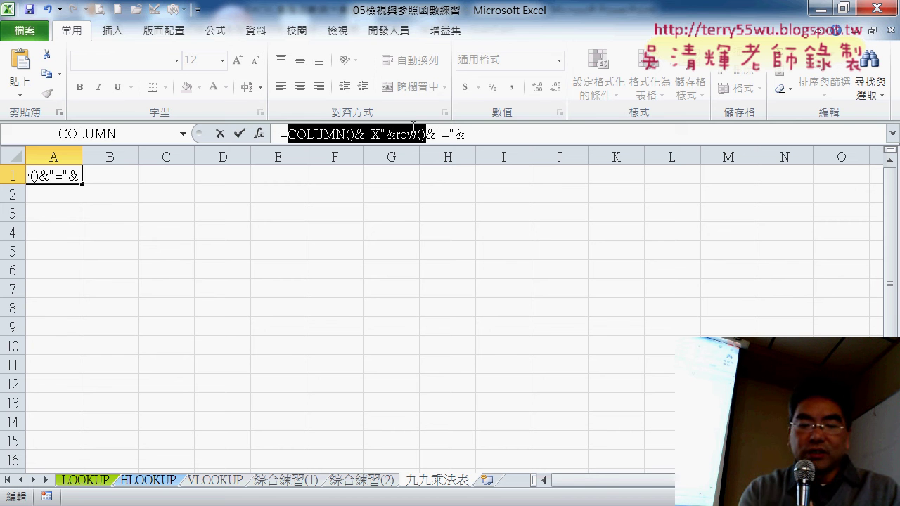
key(ctrl+c)
click(469, 133)
key(ctrl+v)
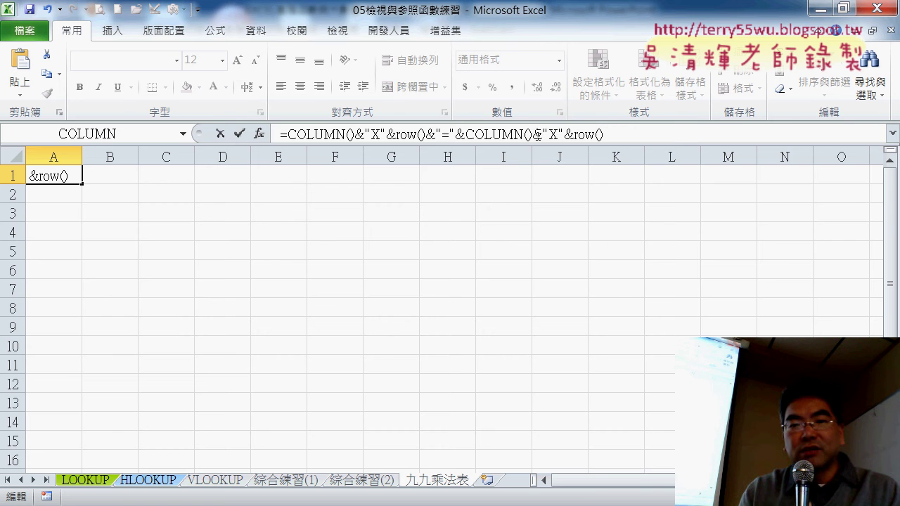
drag(532, 134, 575, 133)
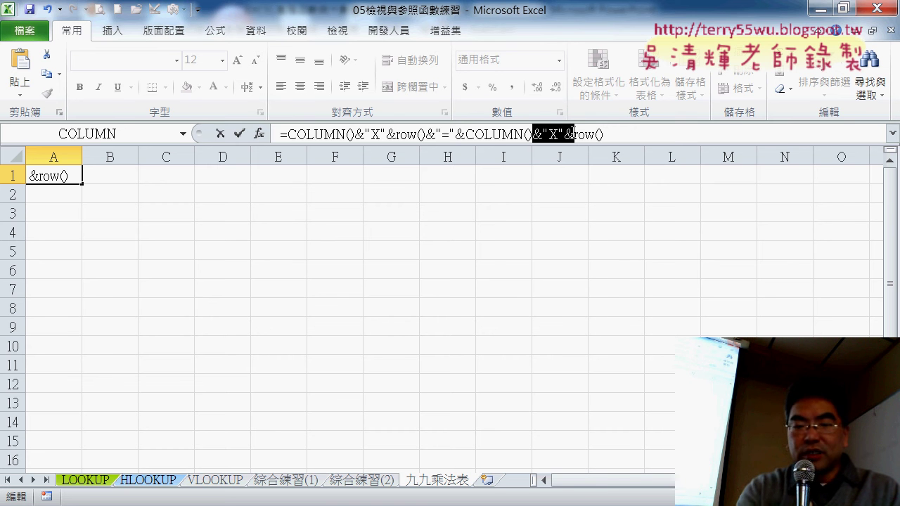
text(*)
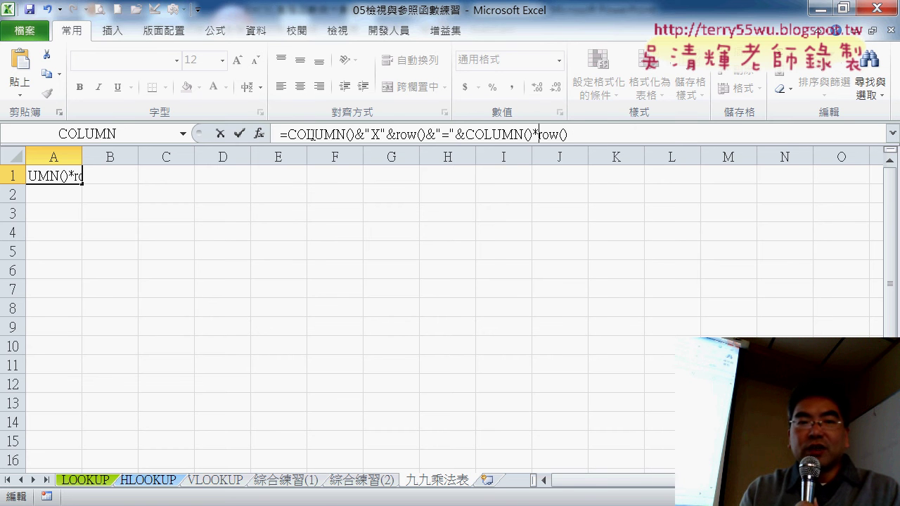
click(240, 134)
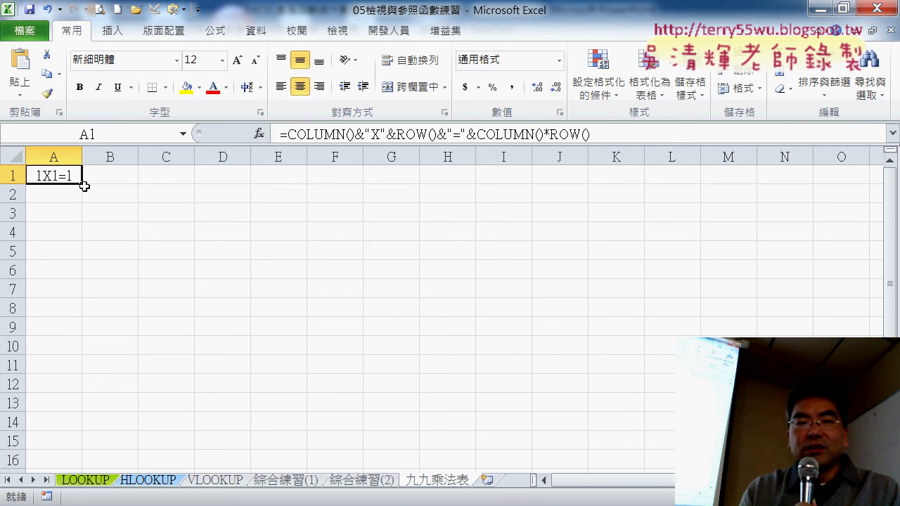
mouse_move(82, 183)
mouse_down()
mouse_move(499, 195)
mouse_move(529, 186)
mouse_move(535, 301)
mouse_move(553, 345)
mouse_up()
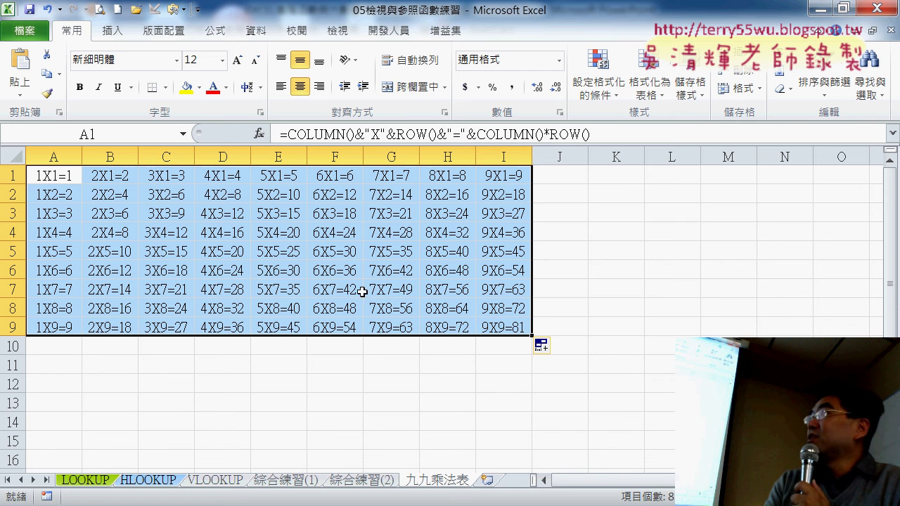
click(61, 176)
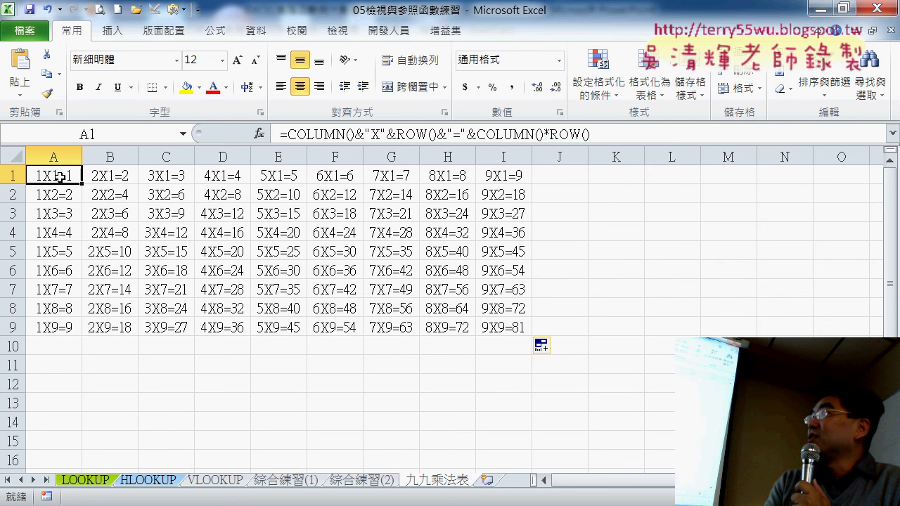
click(99, 190)
click(66, 175)
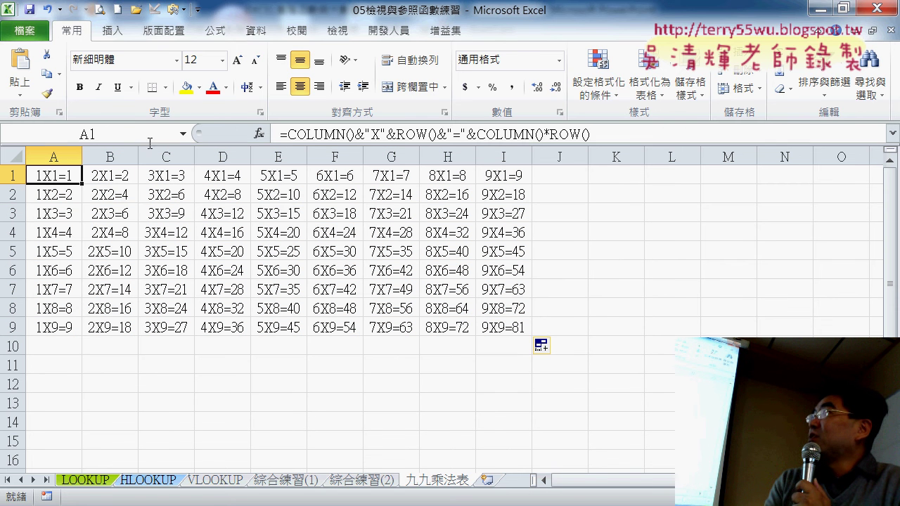
click(186, 87)
click(107, 194)
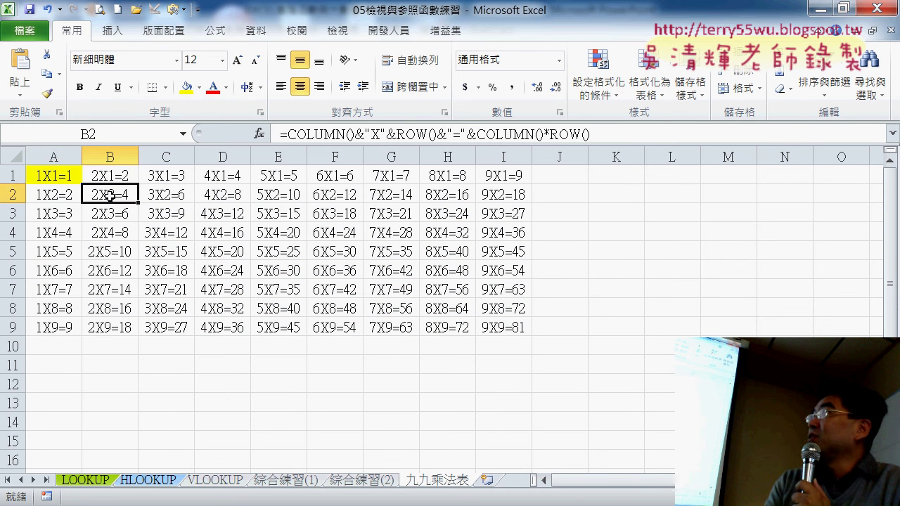
click(199, 88)
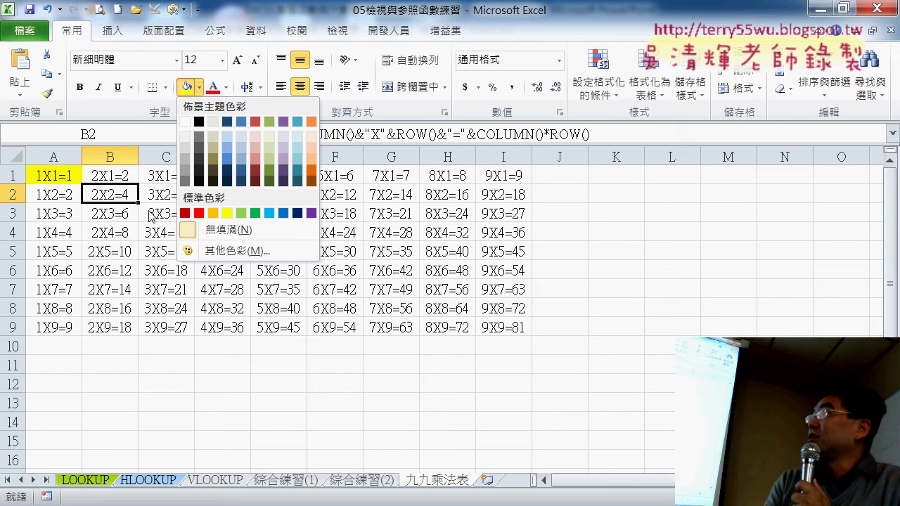
click(148, 220)
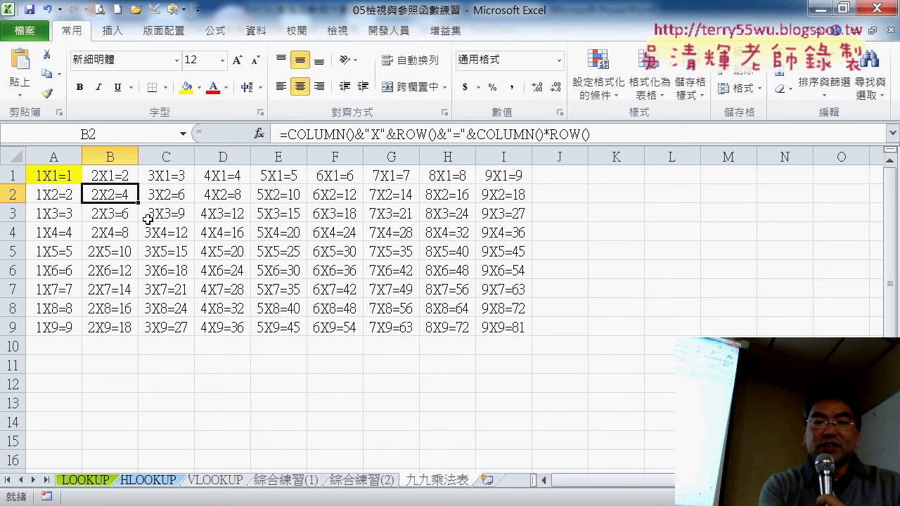
key(ctrl+z)
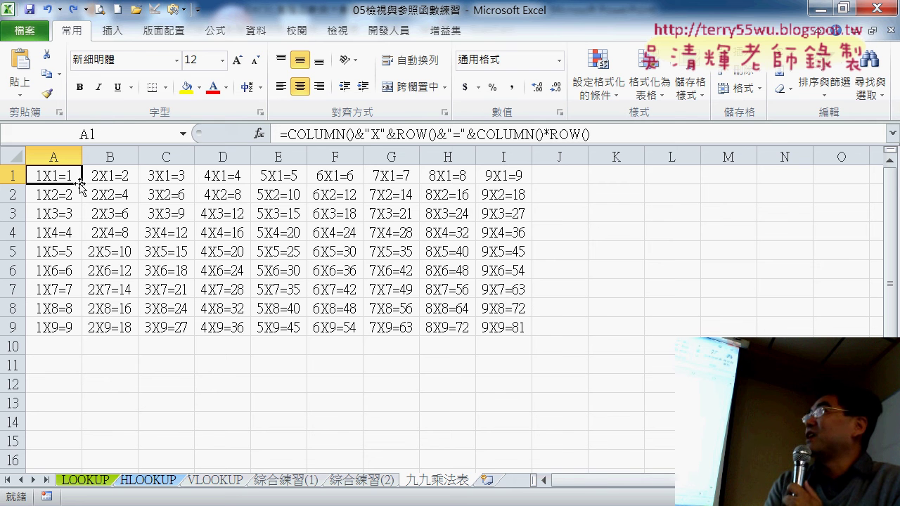
Select the table A1:I9 and start a new conditional formatting rule.
drag(56, 176, 498, 328)
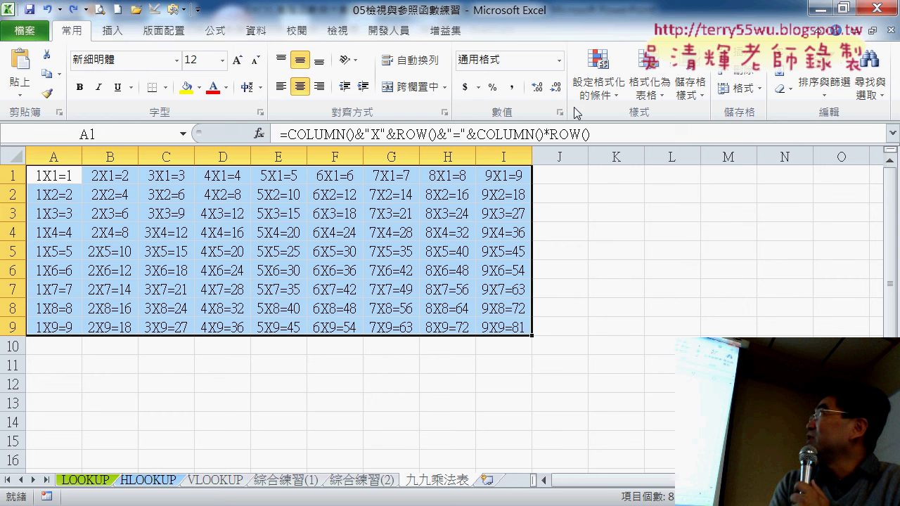
click(598, 88)
mouse_move(626, 325)
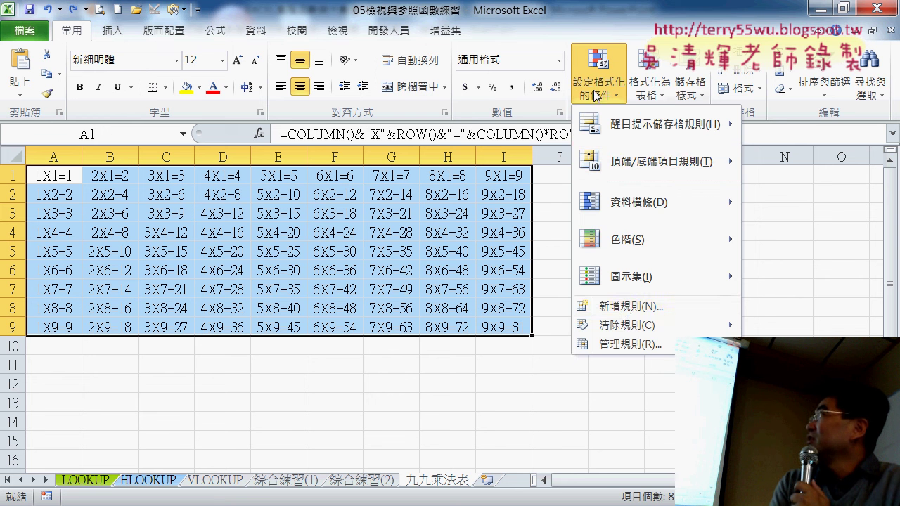
click(630, 307)
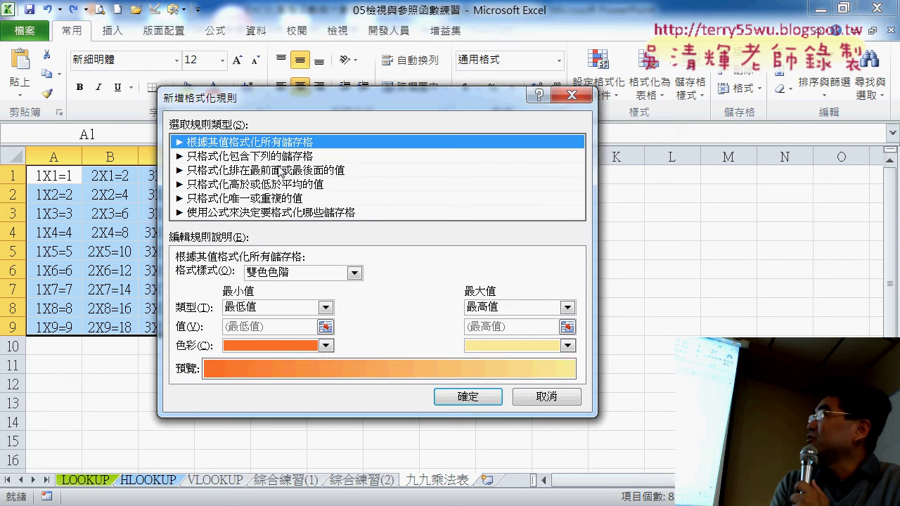
Review the rule types, then choose 'Use a formula to determine which cells to format'.
click(280, 158)
click(282, 171)
click(283, 185)
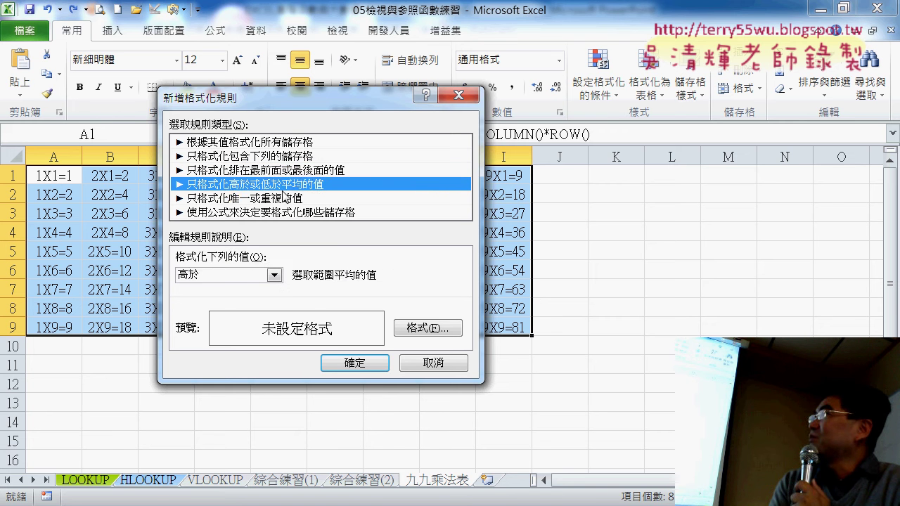
click(285, 199)
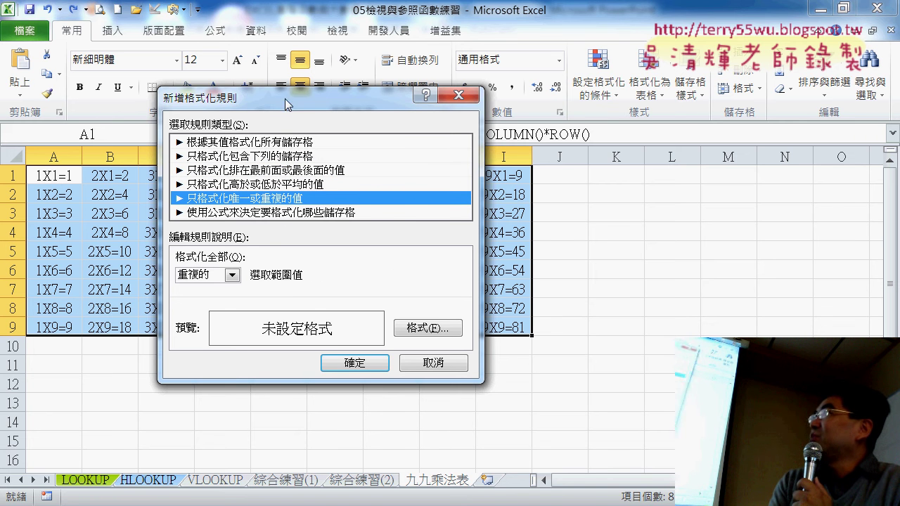
drag(285, 99, 591, 74)
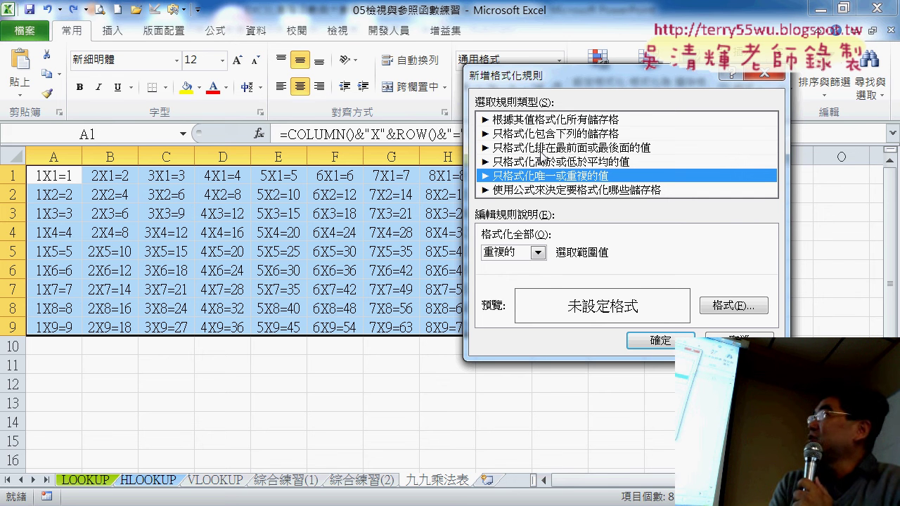
click(540, 191)
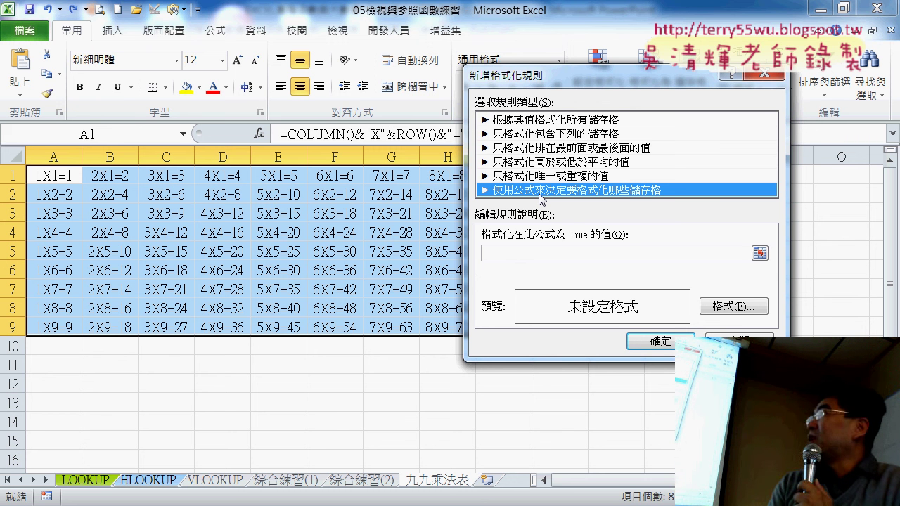
Enter the rule formula =column()=row().
click(557, 253)
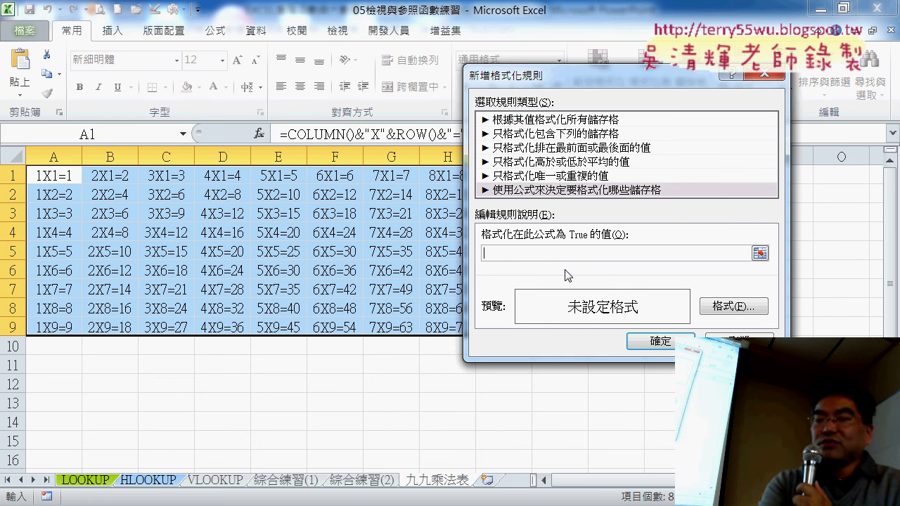
text(=)
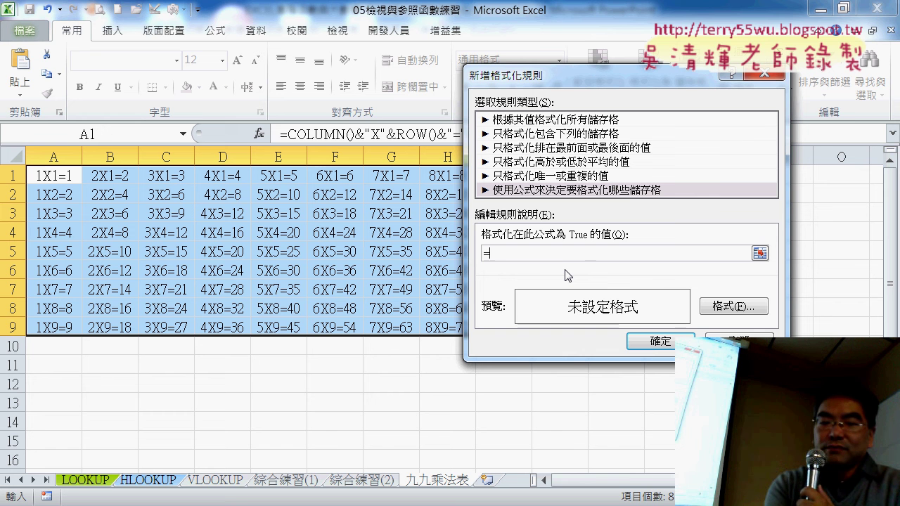
text(colum)
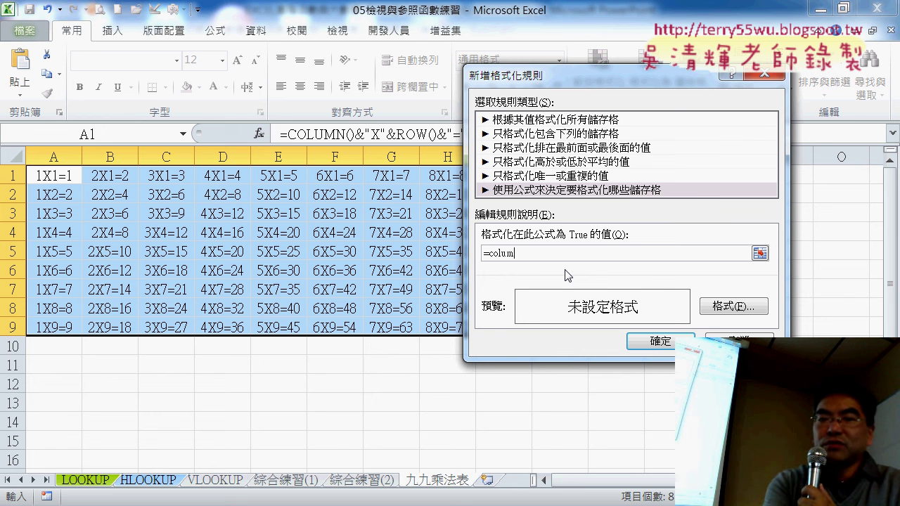
text(n()=ro)
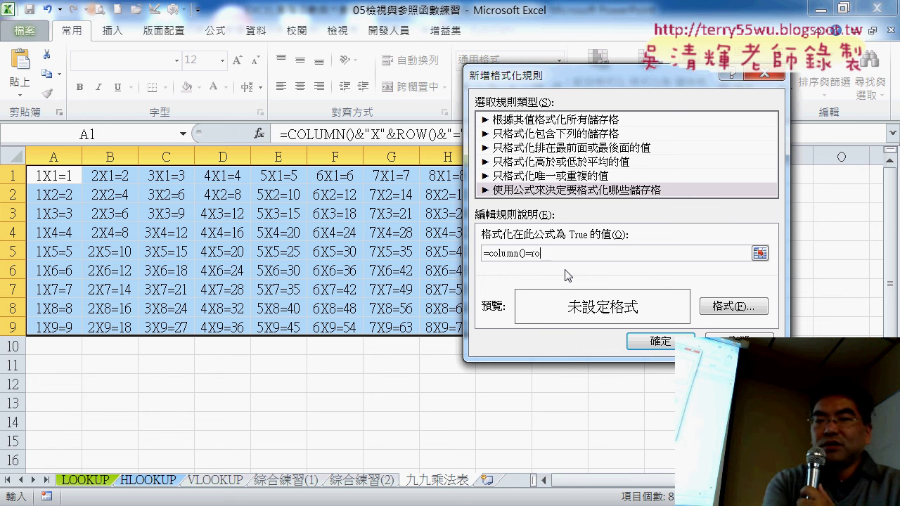
text(w())
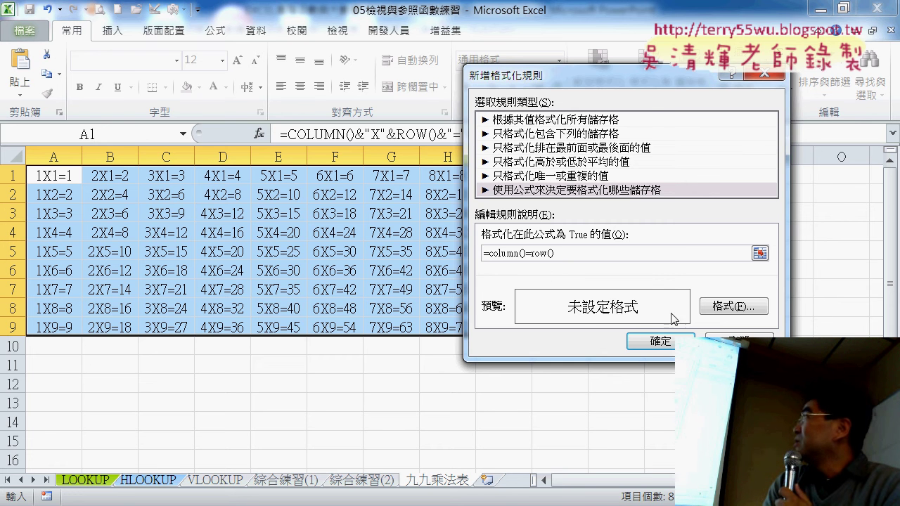
Give the rule a yellow fill and apply it to the 1X1=1 to 9X9=81 diagonal.
click(734, 306)
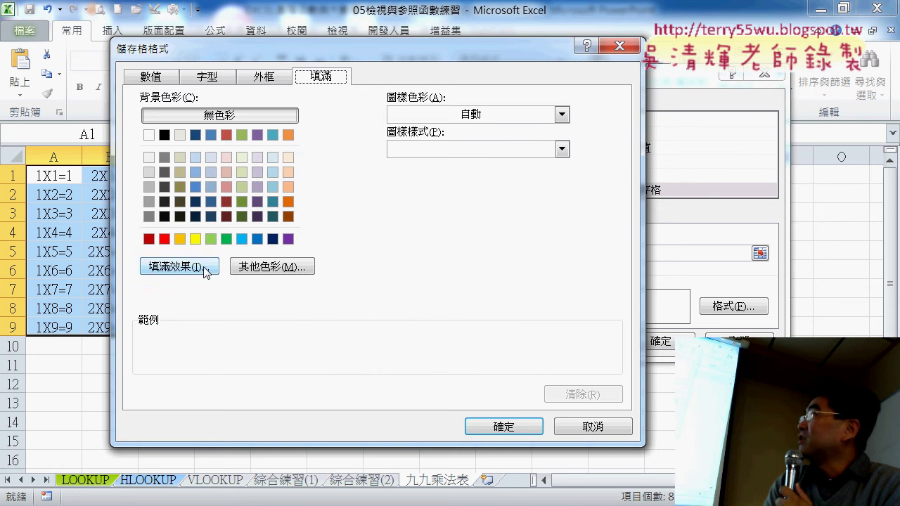
click(195, 240)
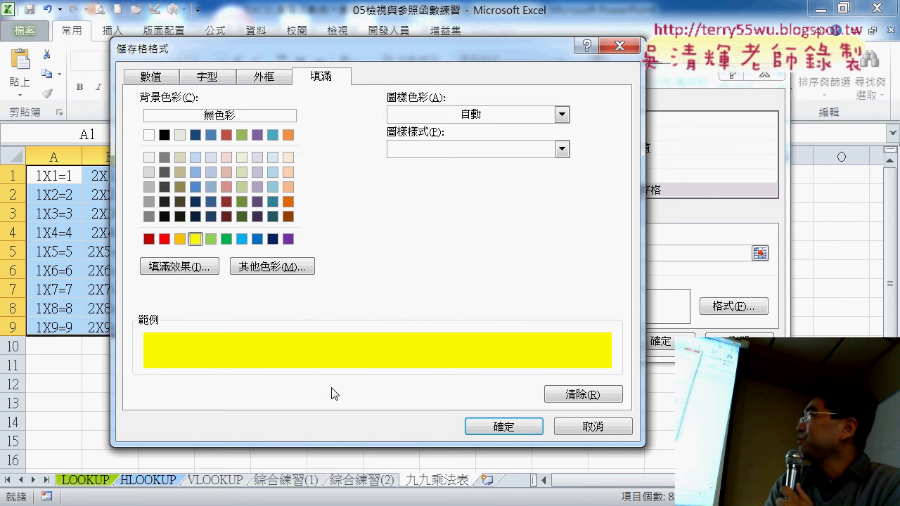
click(504, 427)
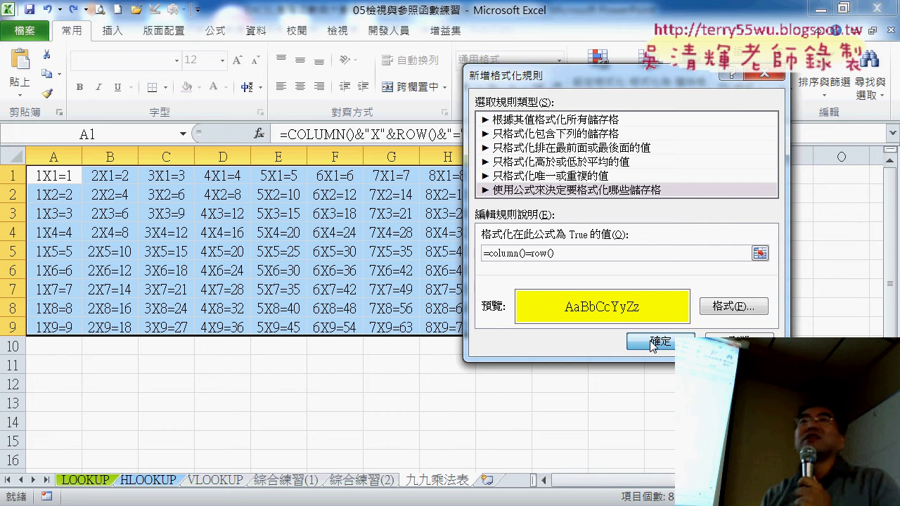
click(651, 342)
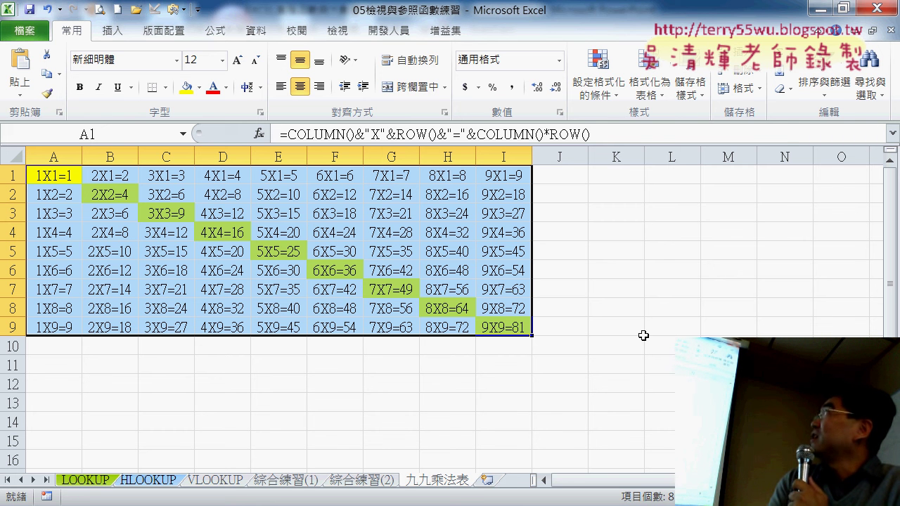
Start another formula-based rule with the condition =column()+row()=10.
click(598, 74)
mouse_move(619, 277)
click(638, 307)
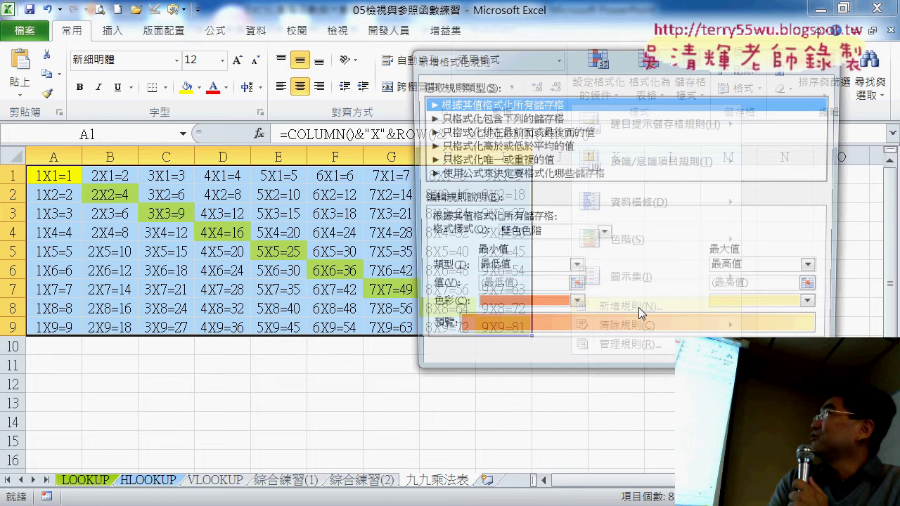
click(512, 173)
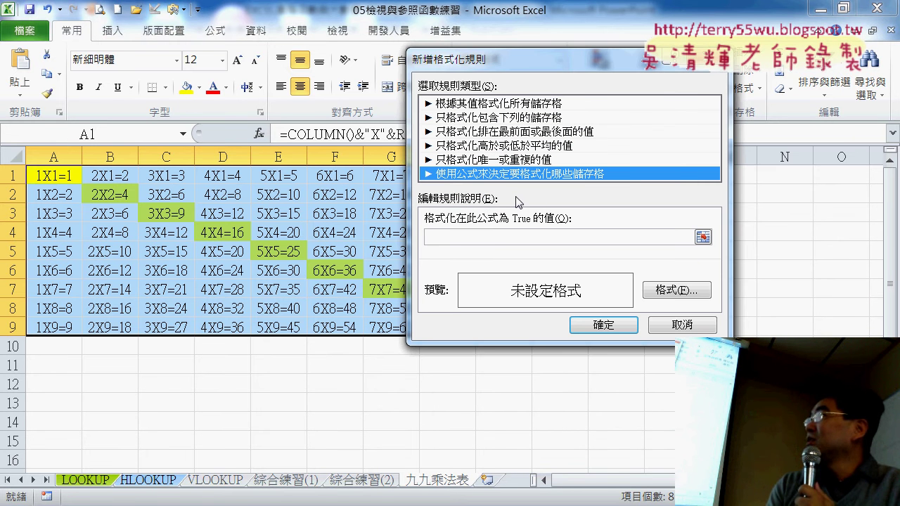
click(447, 235)
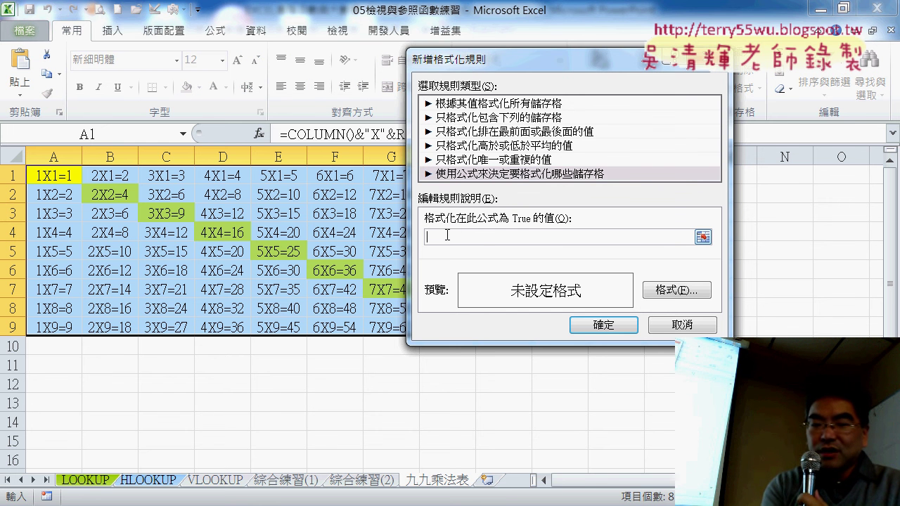
text(=co)
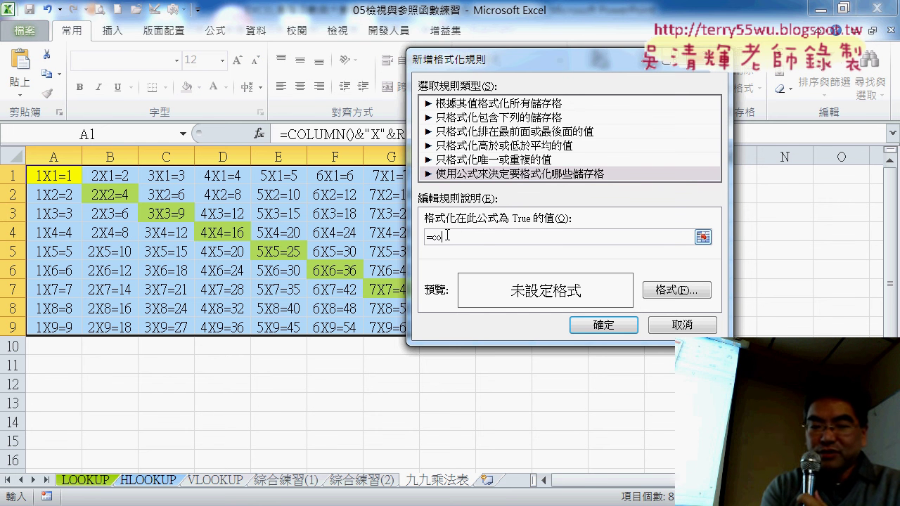
text(lumn()+r)
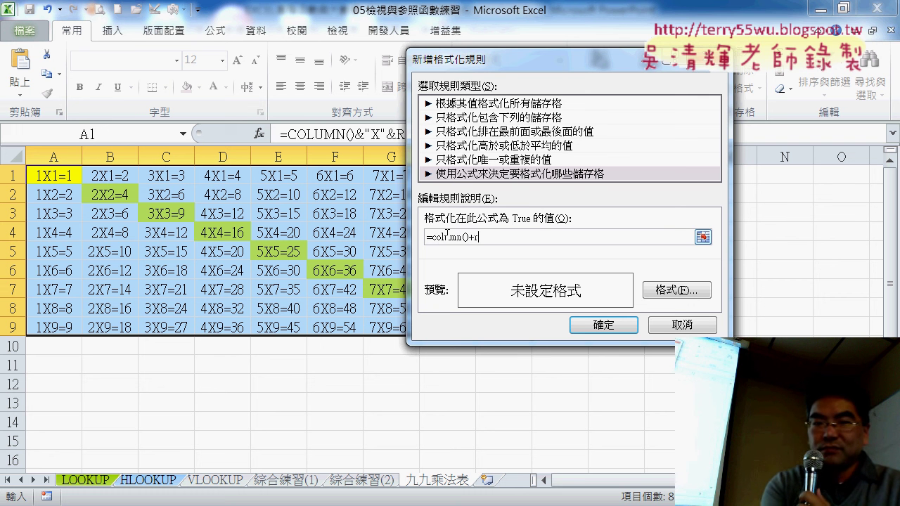
text(ow())
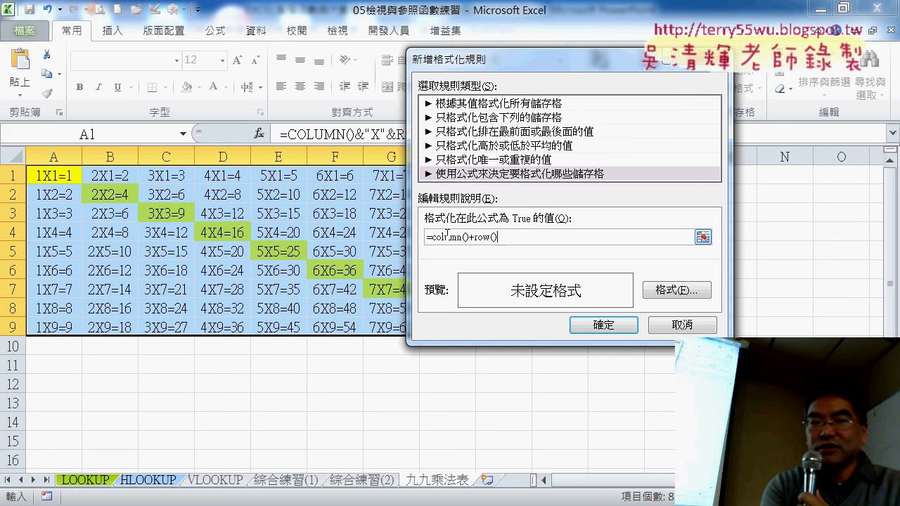
text(=1)
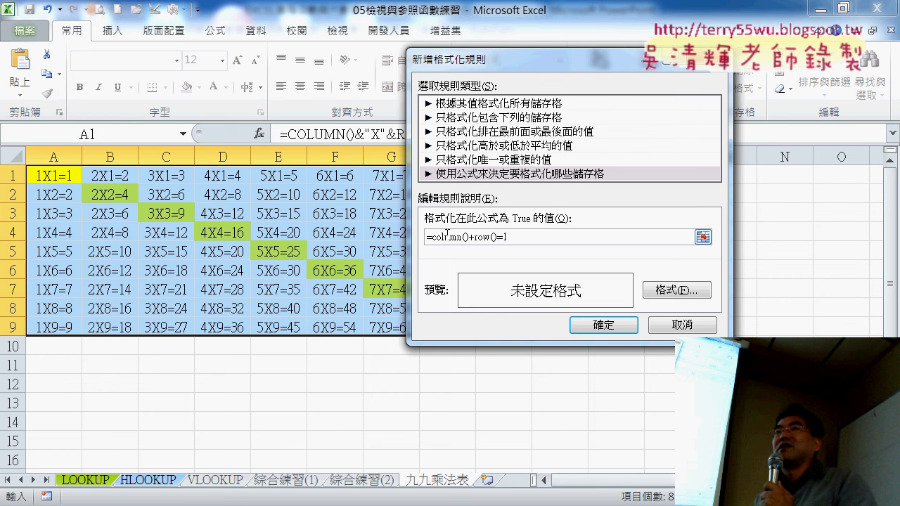
text(0)
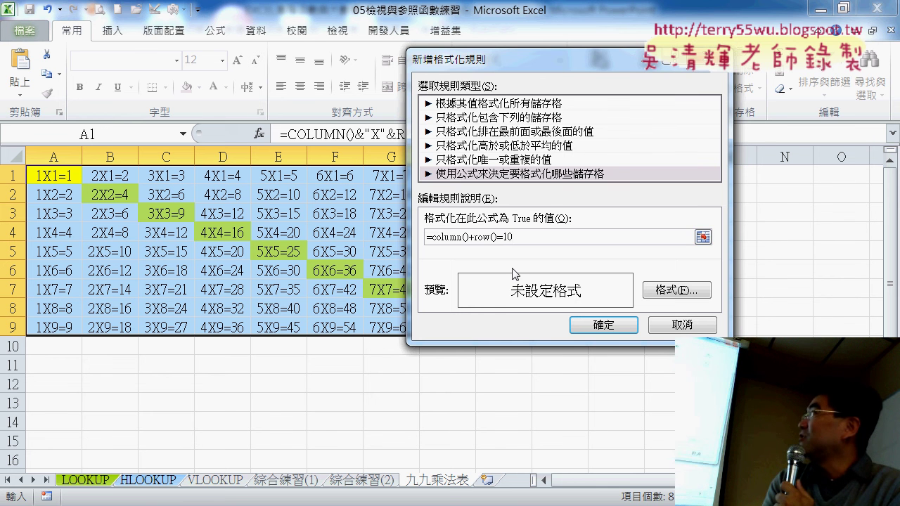
Set the rule's fill to orange and apply it to the anti-diagonal.
click(690, 296)
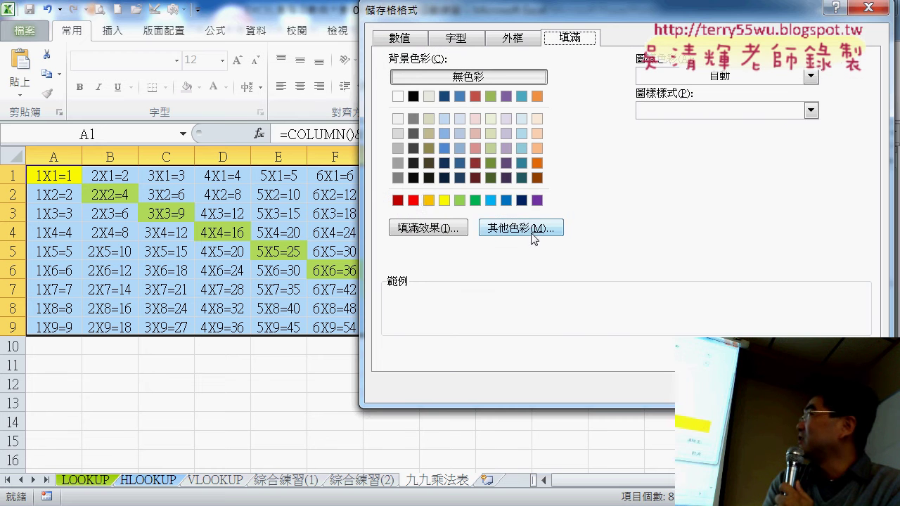
click(429, 202)
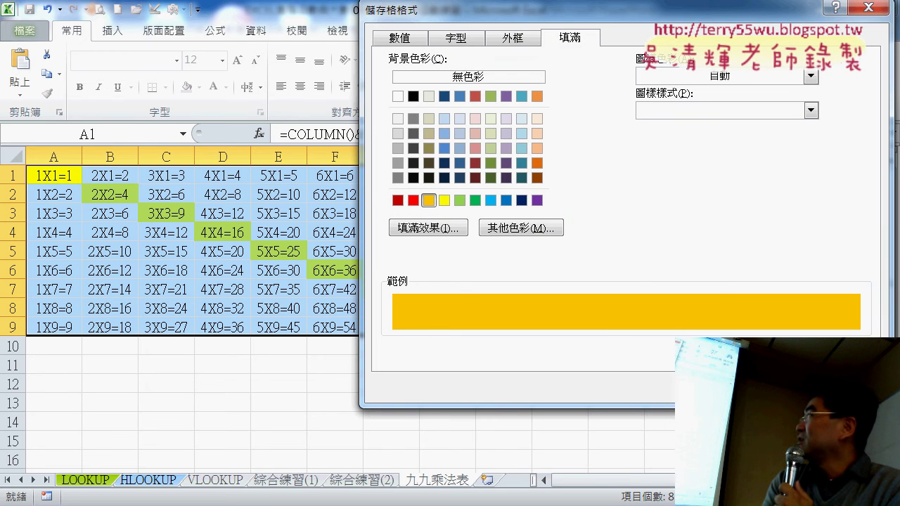
key(Return)
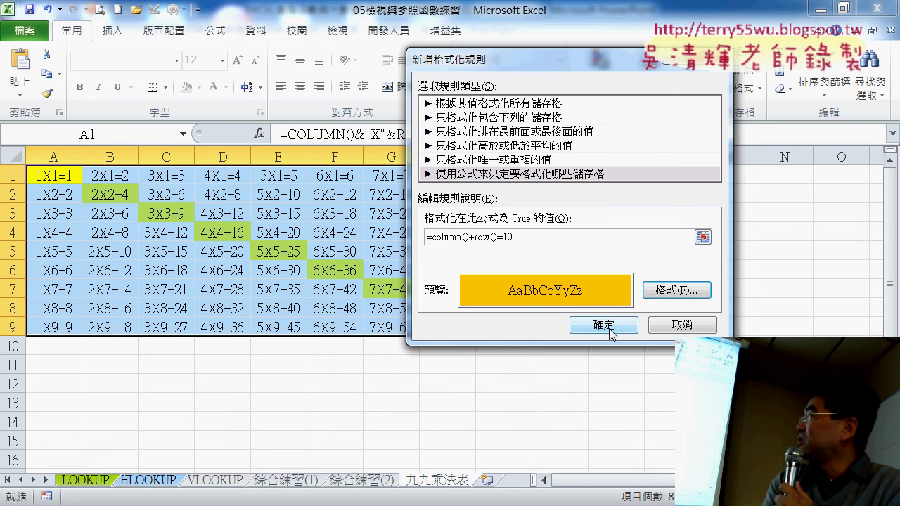
click(610, 328)
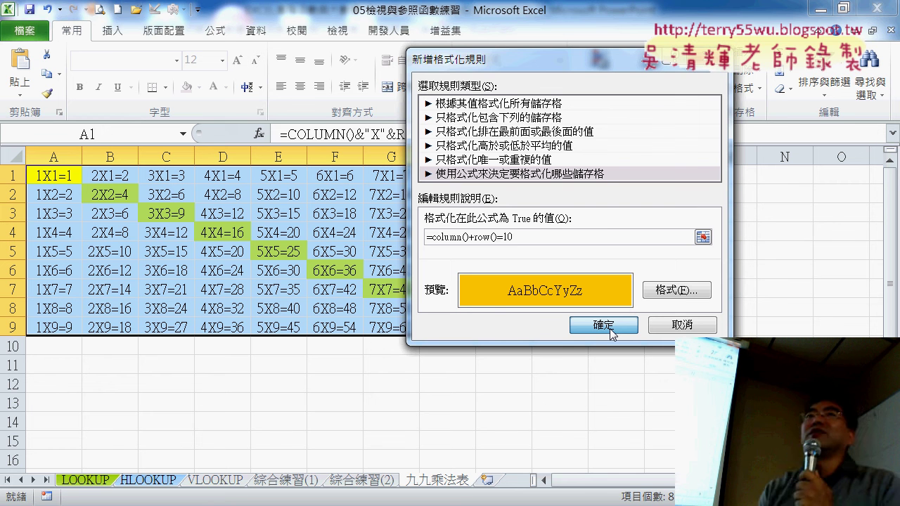
click(604, 325)
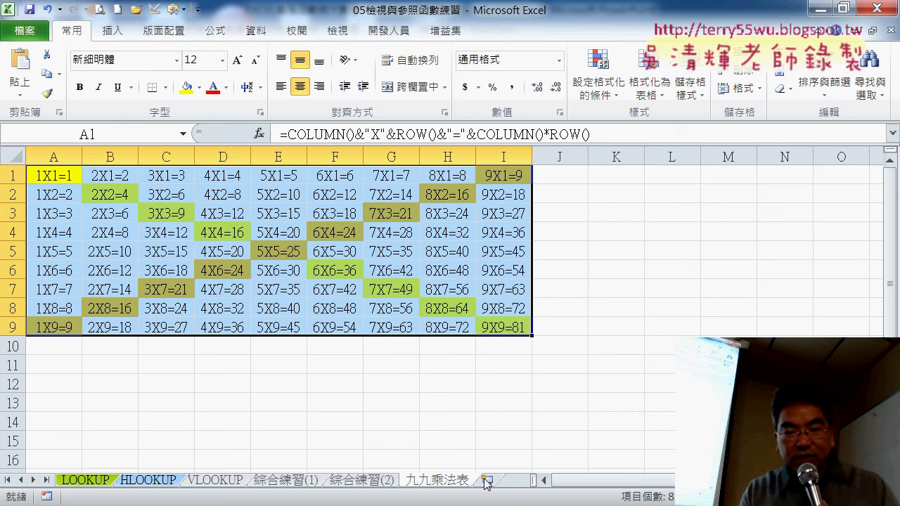
Duplicate the multiplication table sheet and rename the copy 九九乘法表 (VBA).
drag(508, 483, 505, 482)
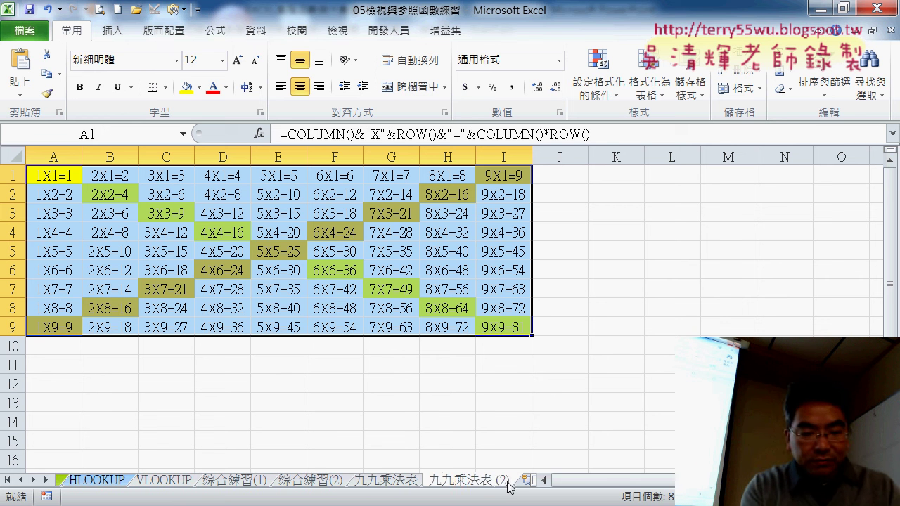
click(501, 479)
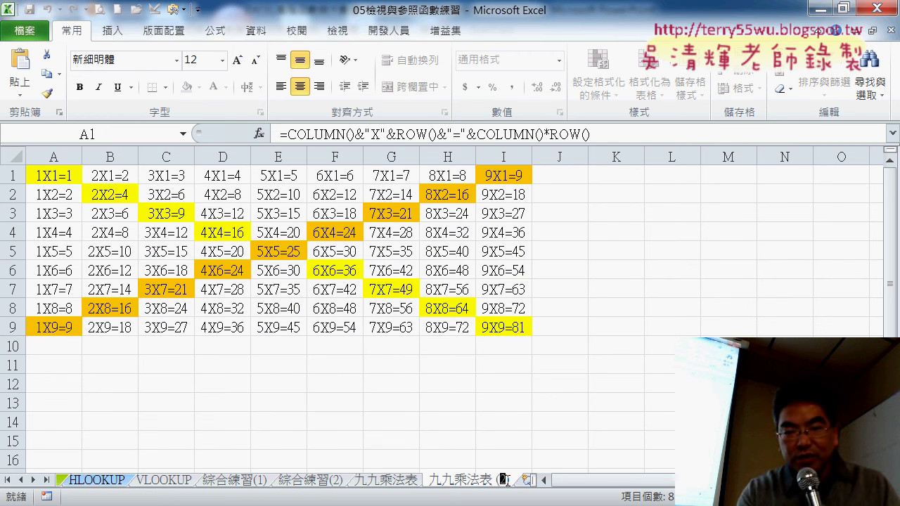
double_click(504, 480)
text(VBA)
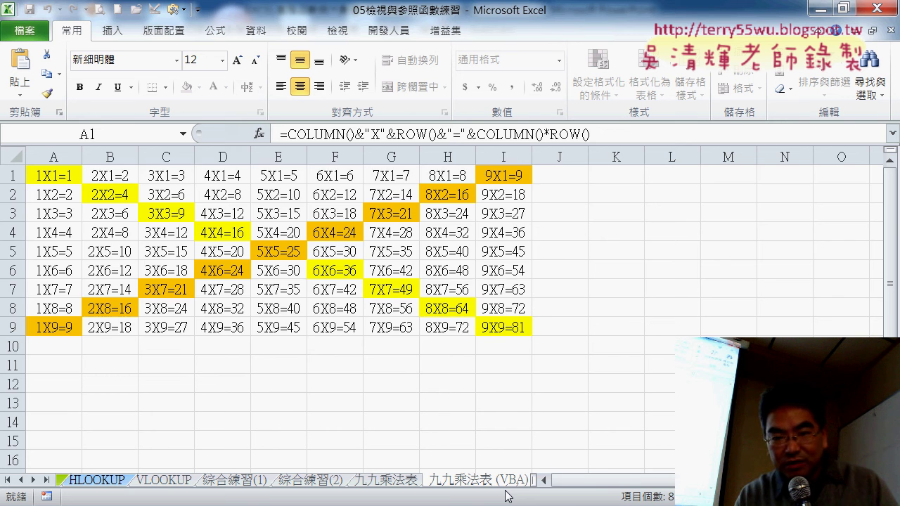
key(Return)
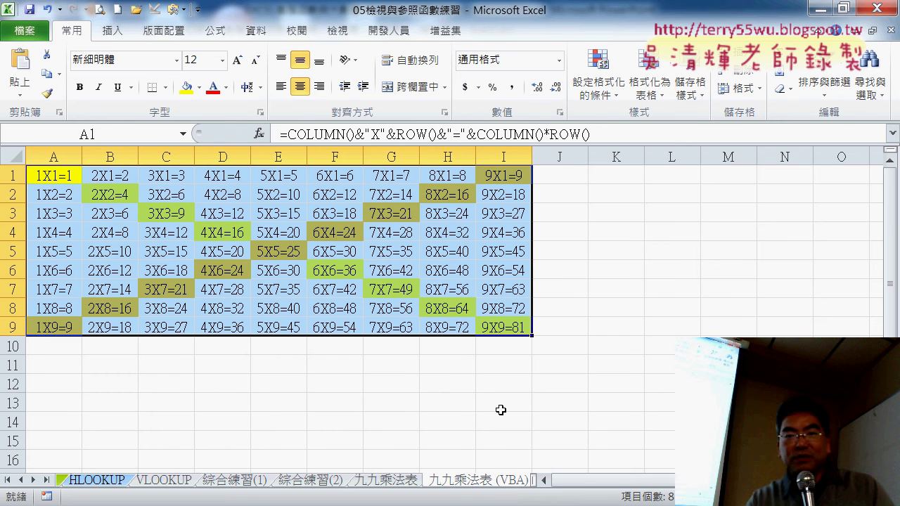
Delete both rules in the conditional formatting rules manager, then select cell K3.
click(598, 90)
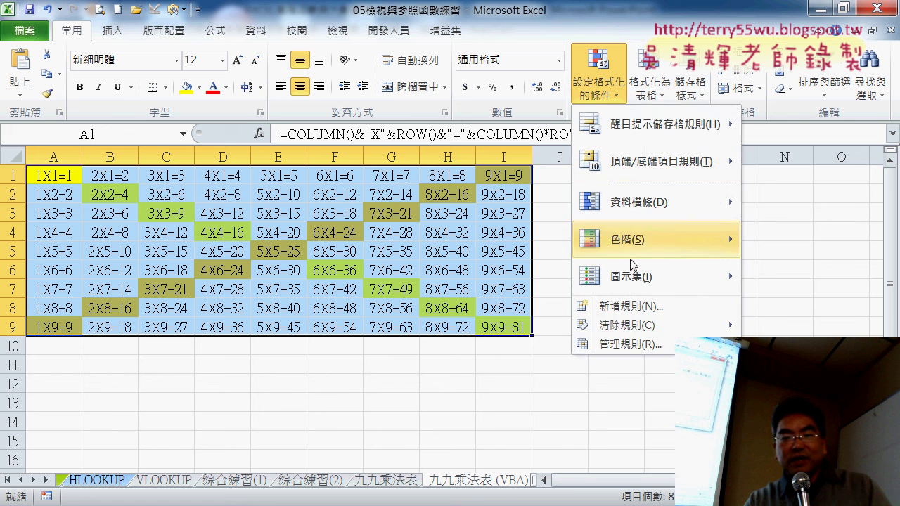
click(646, 344)
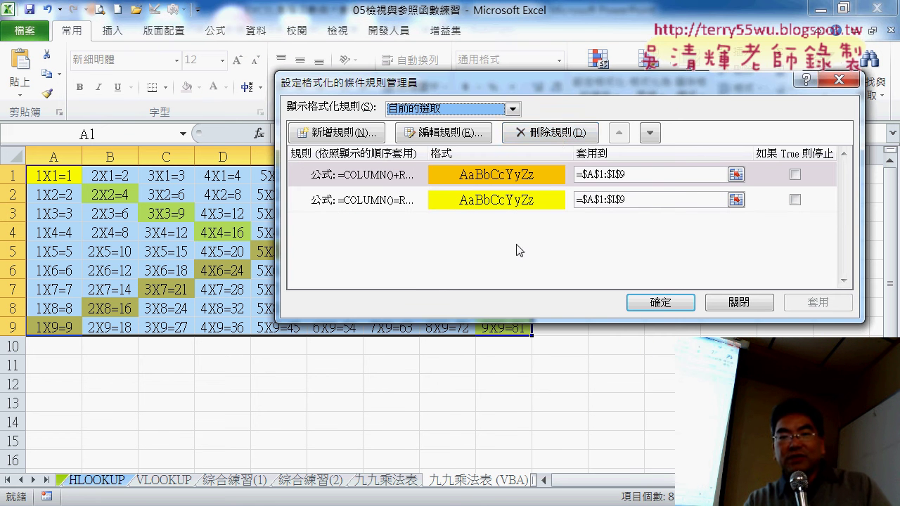
click(558, 135)
click(558, 136)
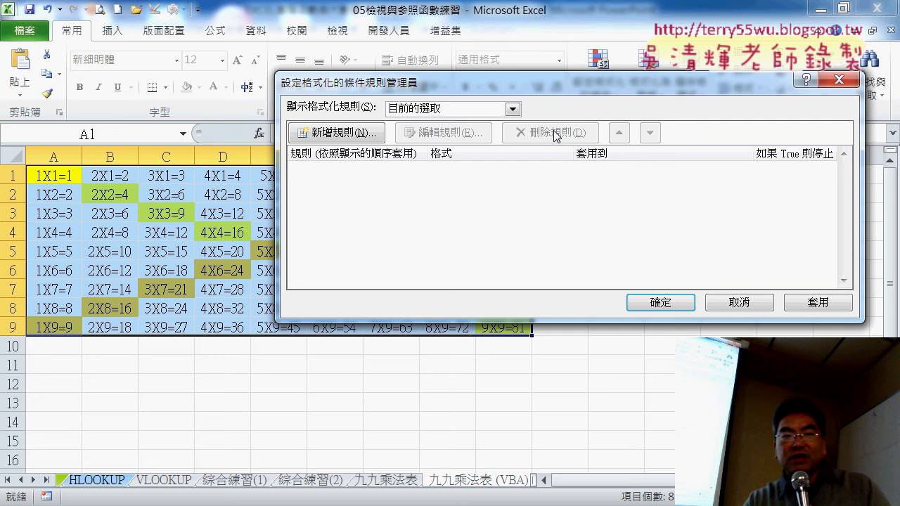
click(664, 302)
click(626, 215)
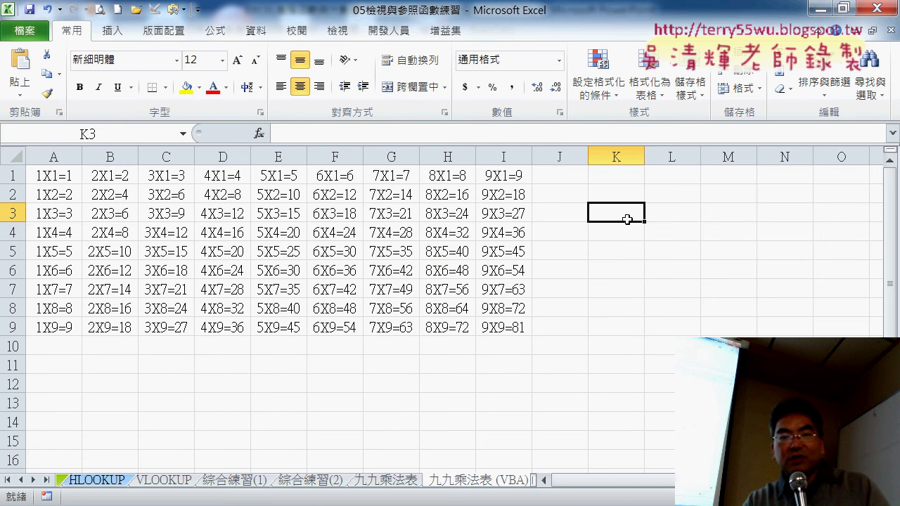
Open the Visual Basic editor from the Developer tab and insert Module1.
click(389, 31)
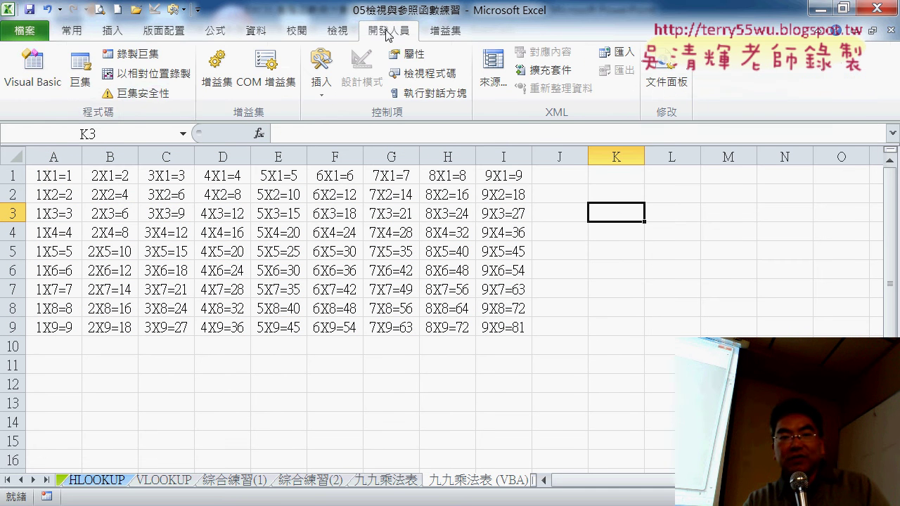
click(25, 70)
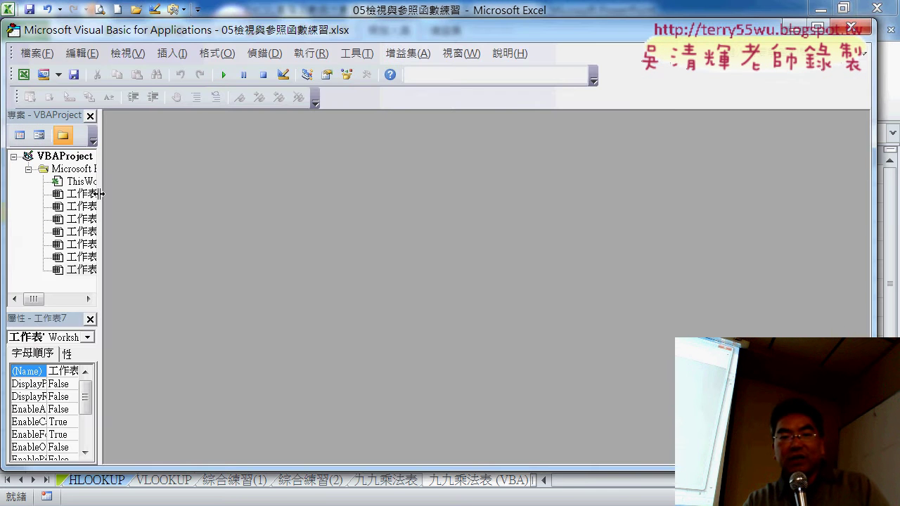
drag(100, 193, 190, 195)
right_click(95, 206)
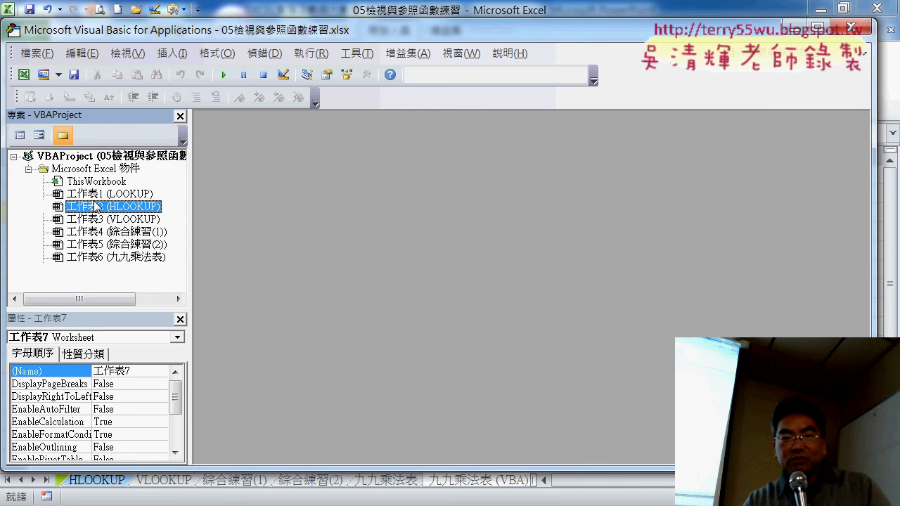
click(274, 294)
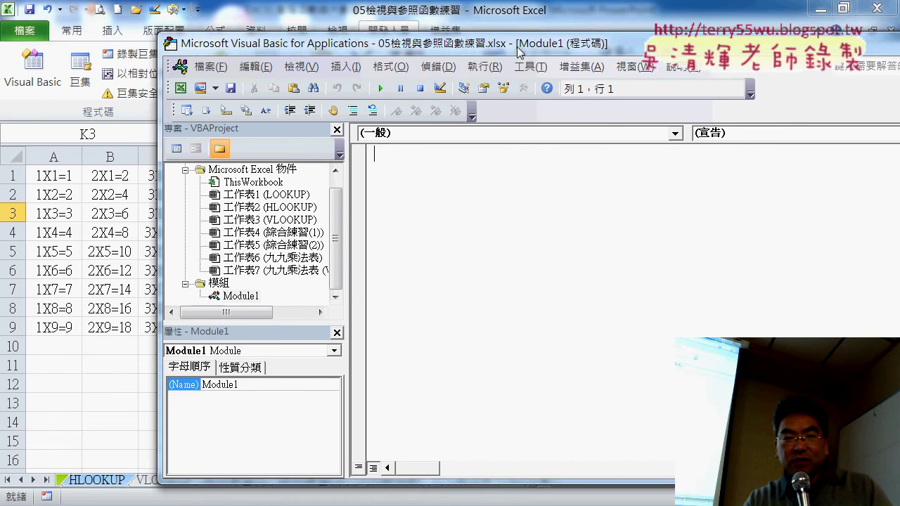
drag(346, 32, 365, 51)
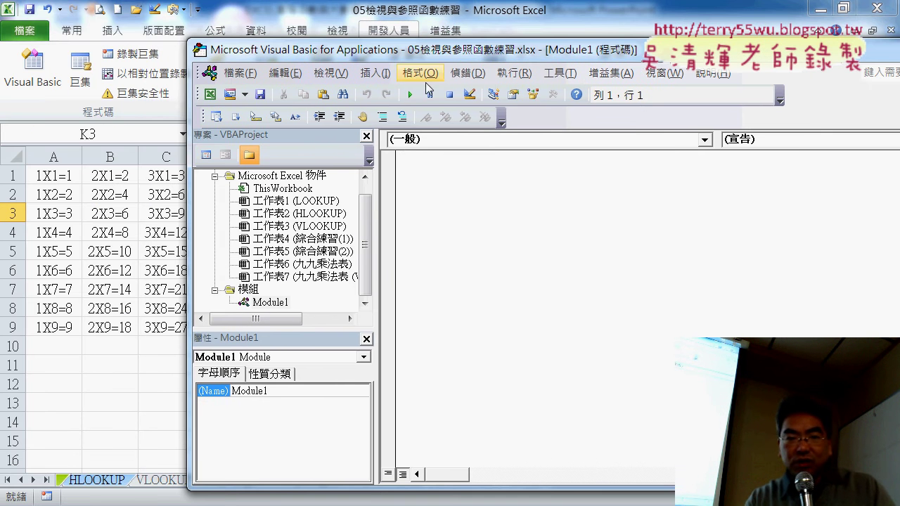
Add a public procedure named 左上到右下, then return to the worksheet with Alt+F11.
click(375, 74)
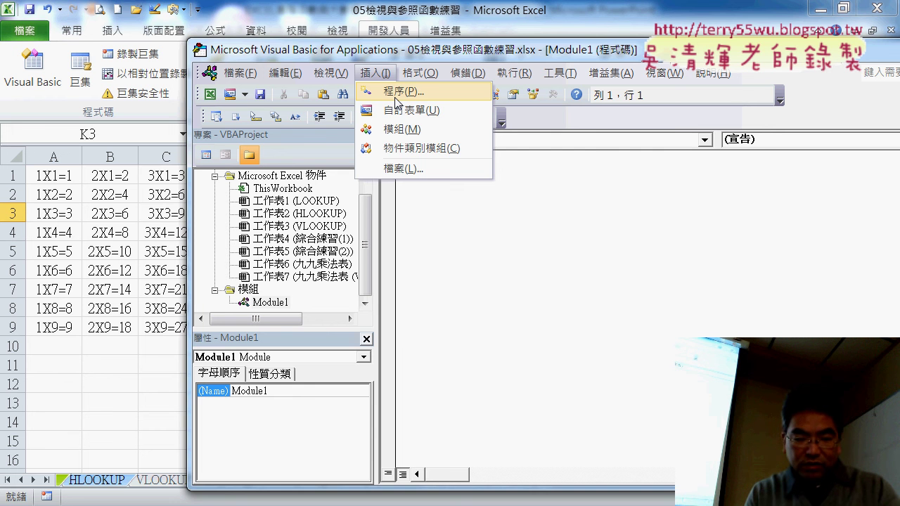
click(395, 98)
text(左)
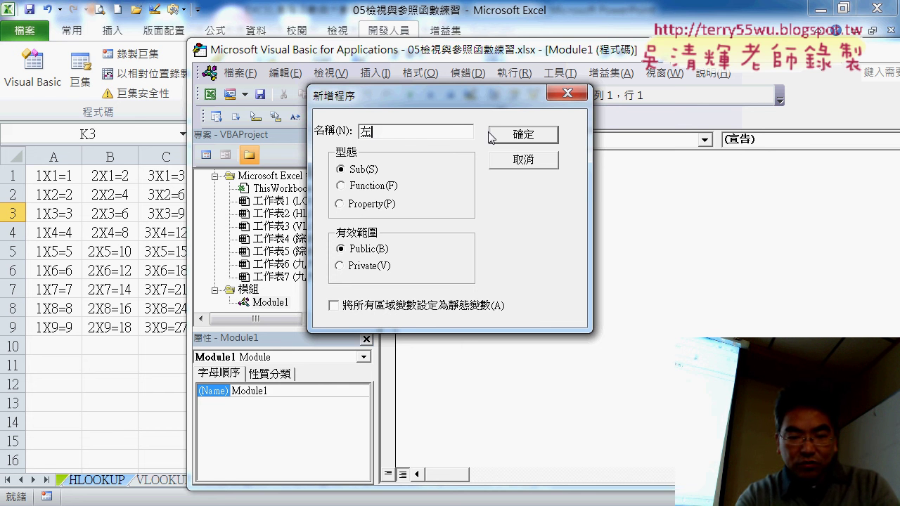
key(Return)
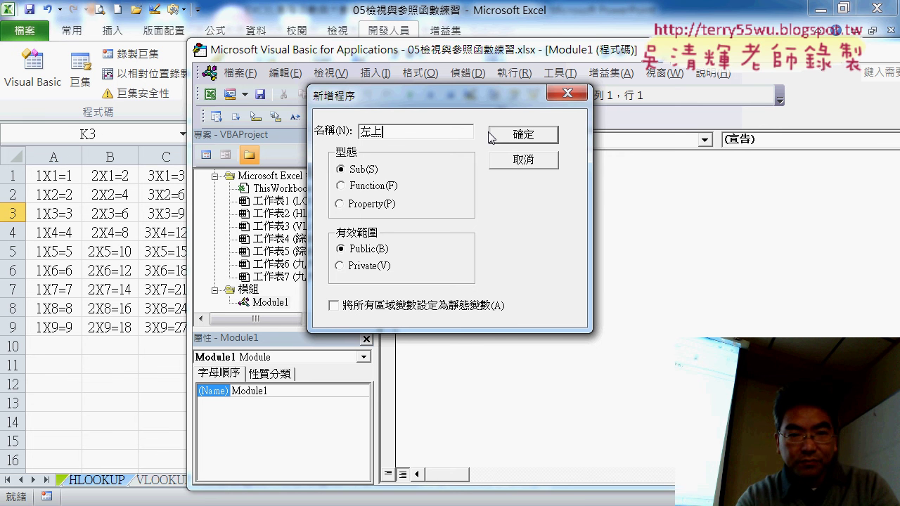
text(到右下)
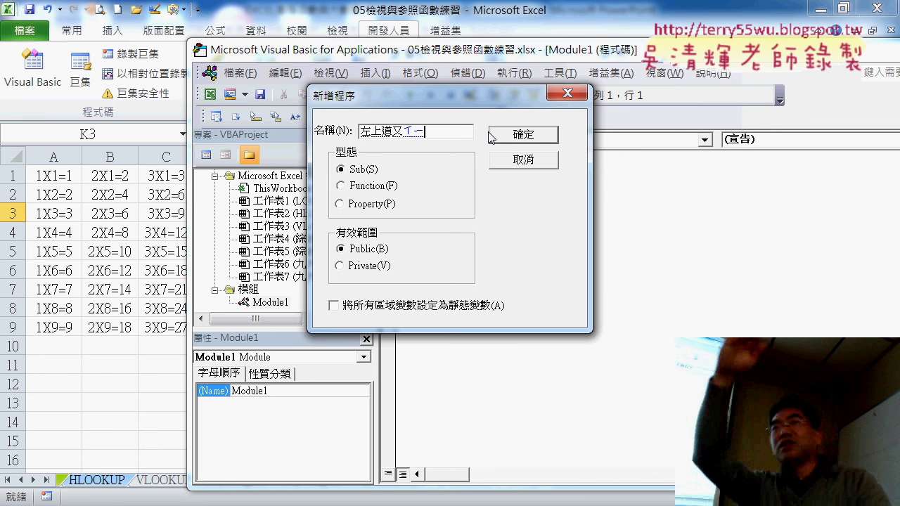
click(490, 136)
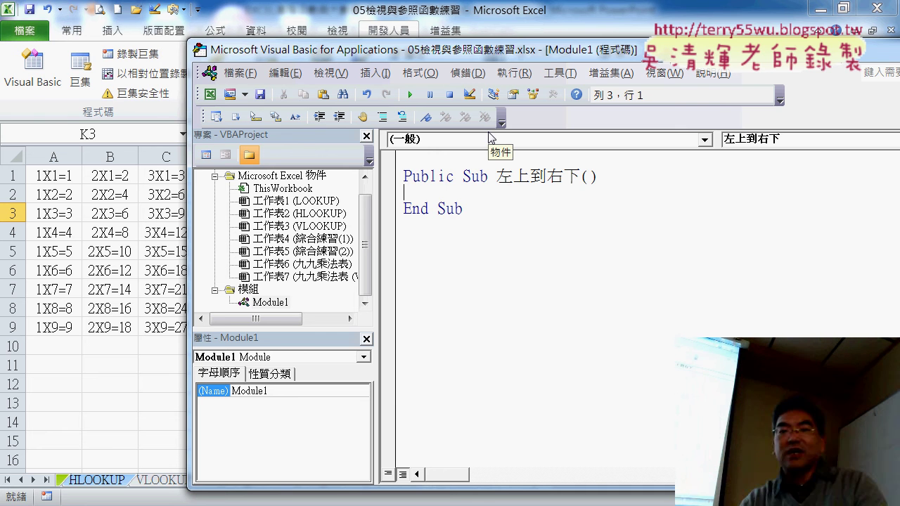
drag(483, 208, 403, 175)
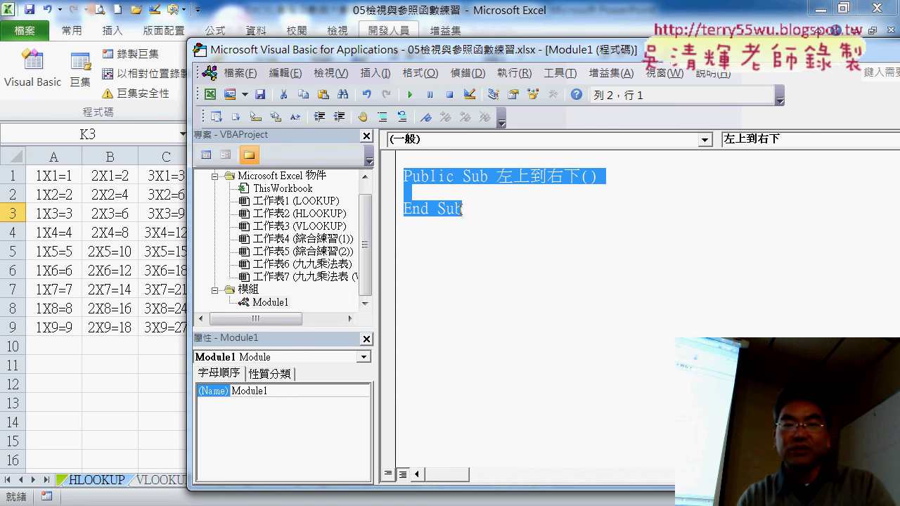
click(456, 195)
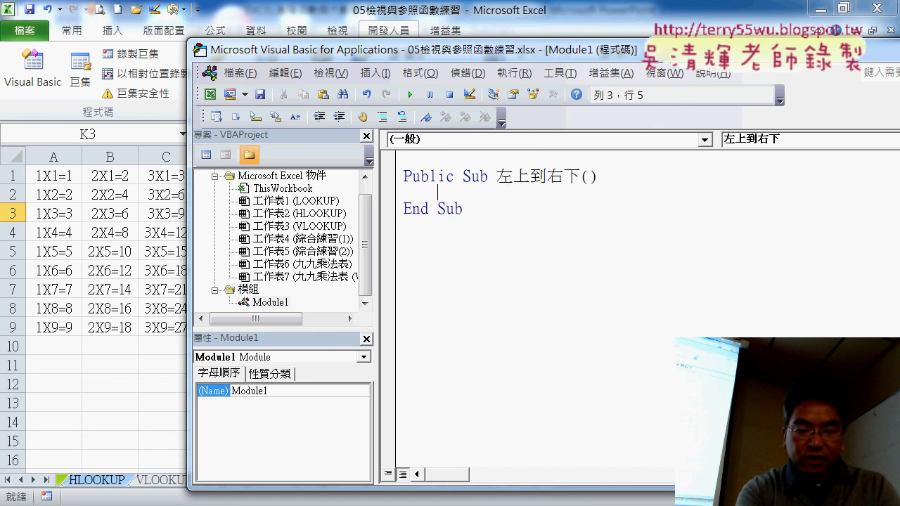
key(alt+F11)
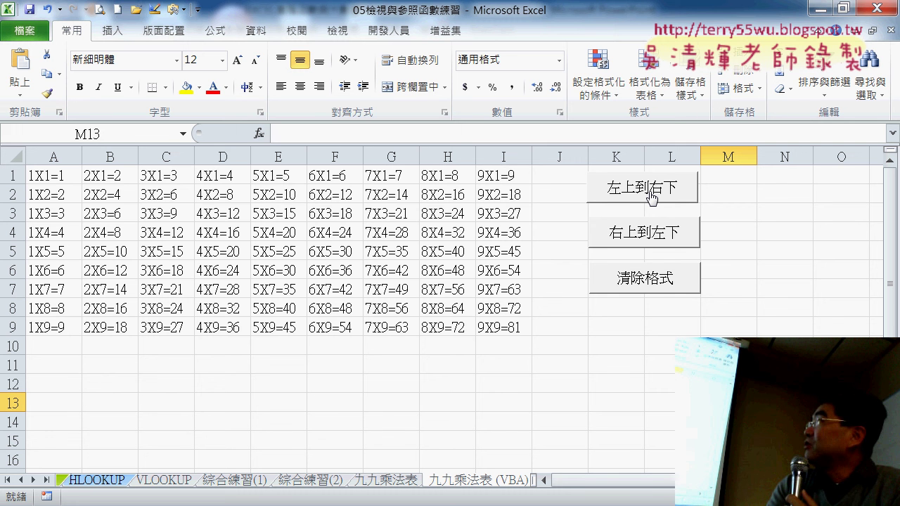
Test the 左上到右下 and 右上到左下 macro buttons on the table.
click(651, 194)
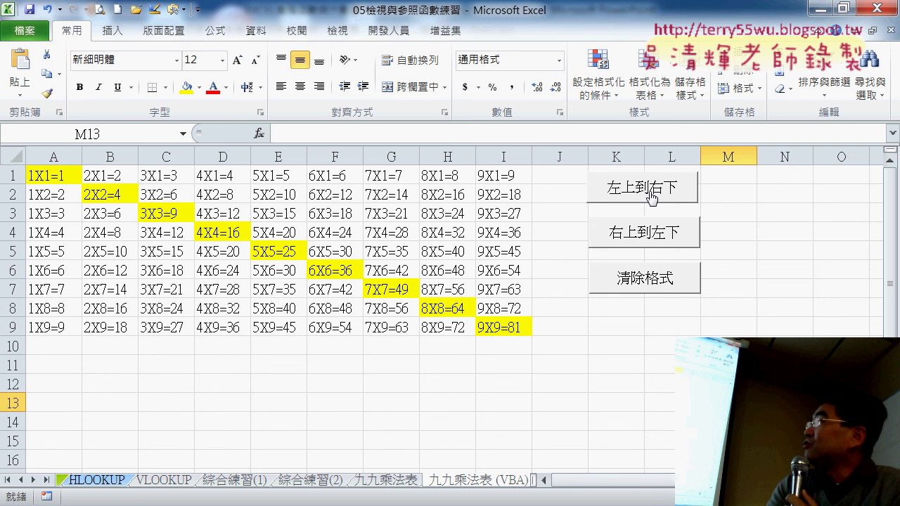
click(652, 243)
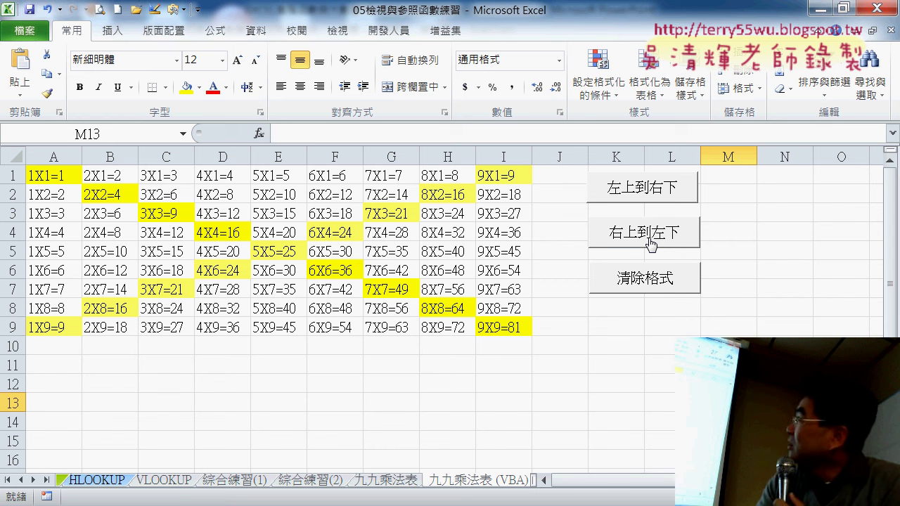
right_click(651, 244)
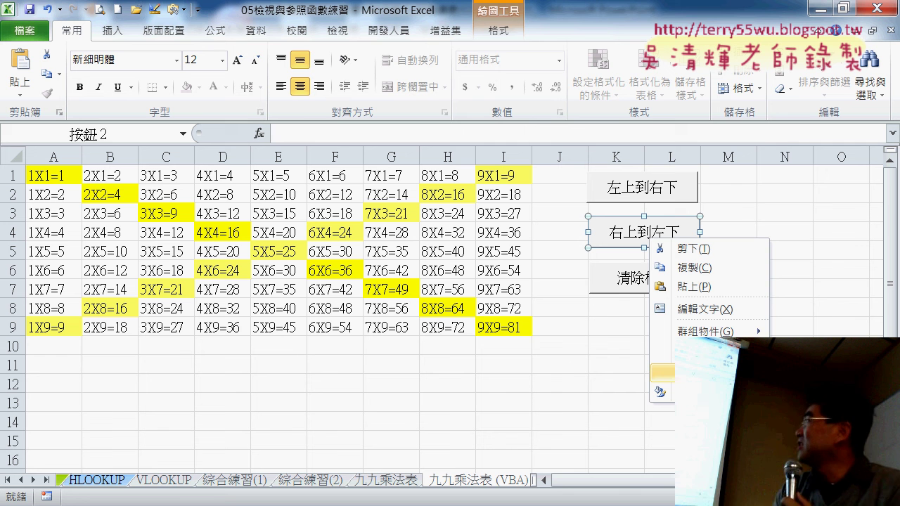
Clear the yellow fills with 清除格式, then highlight only the main diagonal yellow.
click(562, 364)
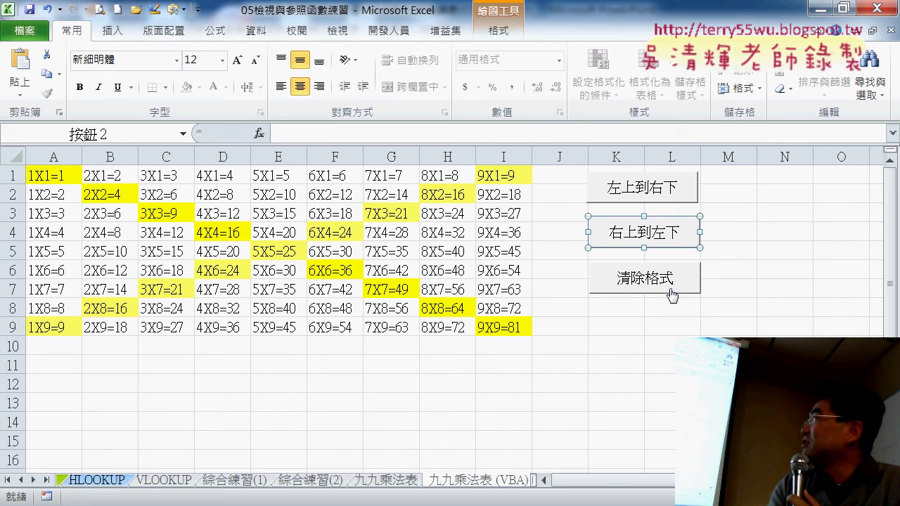
click(670, 287)
key(Escape)
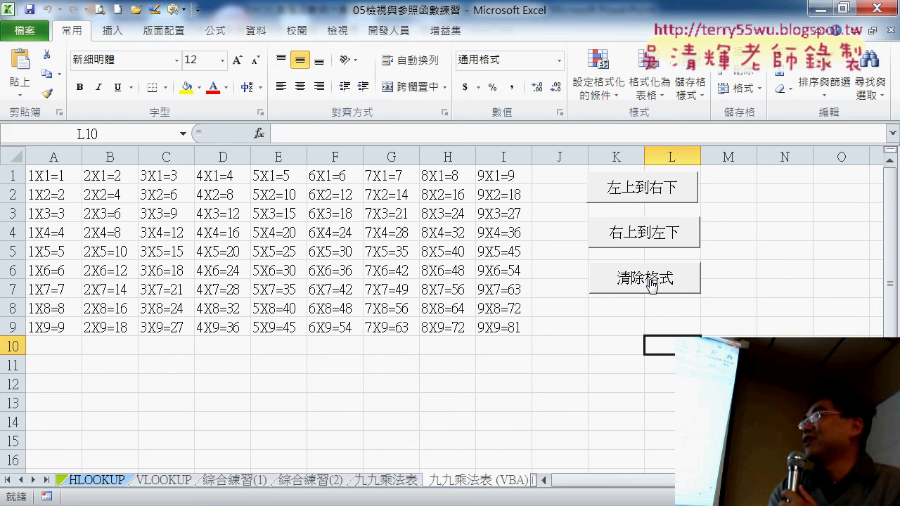
click(628, 194)
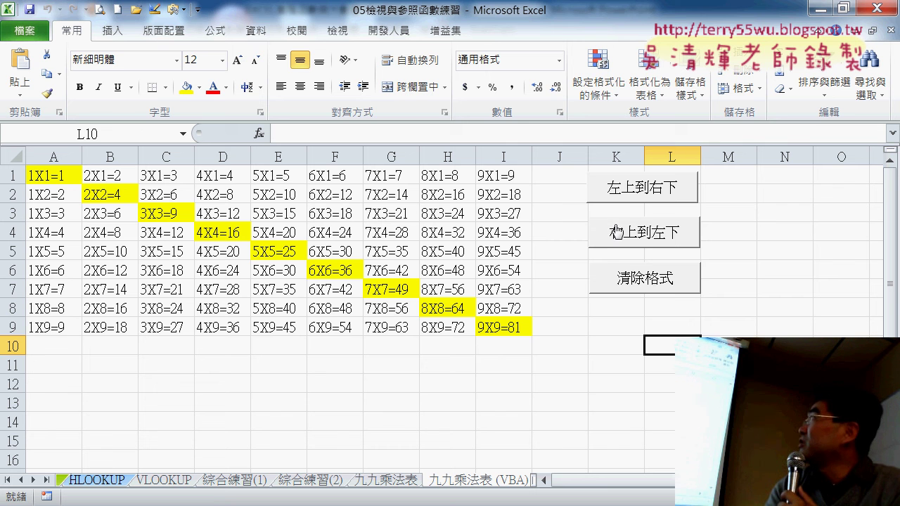
Open the 左上到右下 macro's code and go over For j = 1 To 9, i = j, and i + j = 10.
right_click(625, 206)
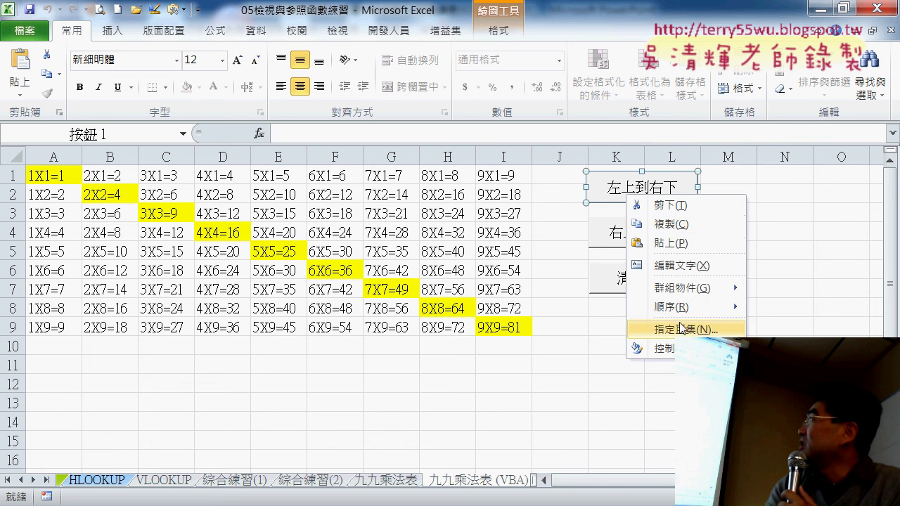
click(689, 328)
click(816, 226)
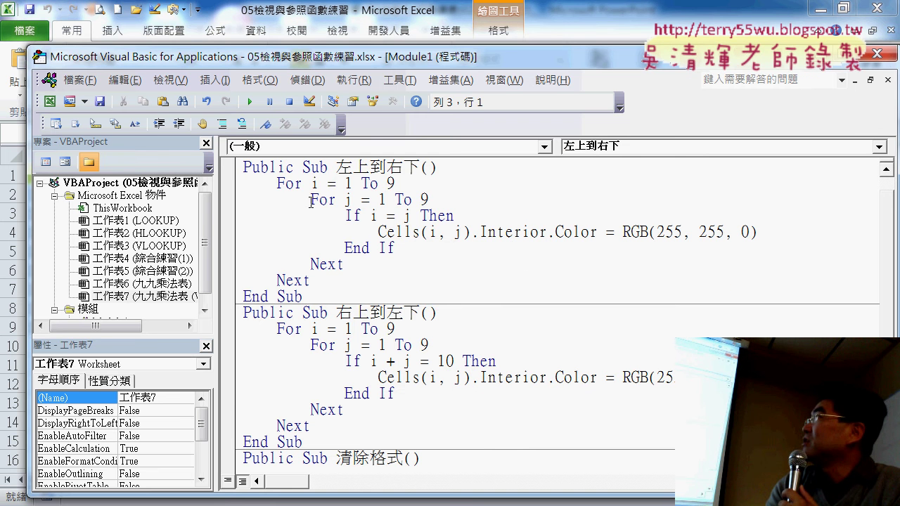
drag(311, 200, 429, 200)
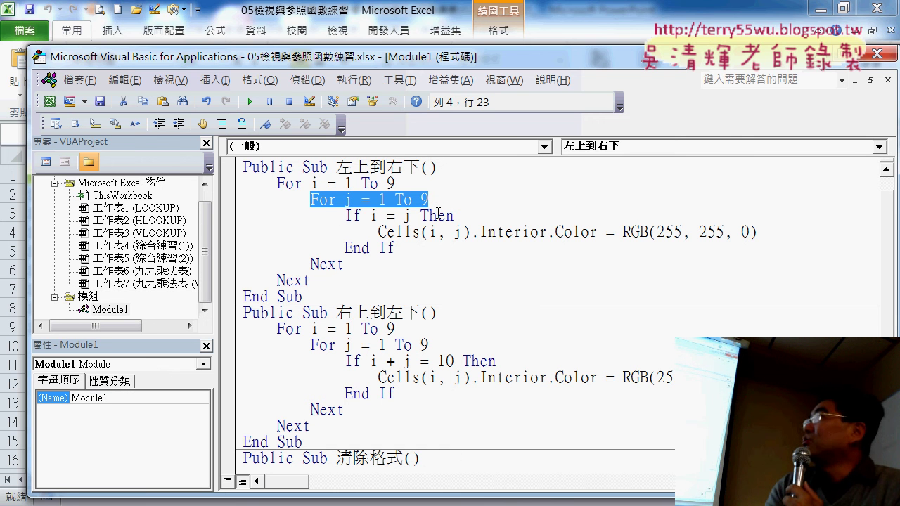
drag(371, 216, 411, 216)
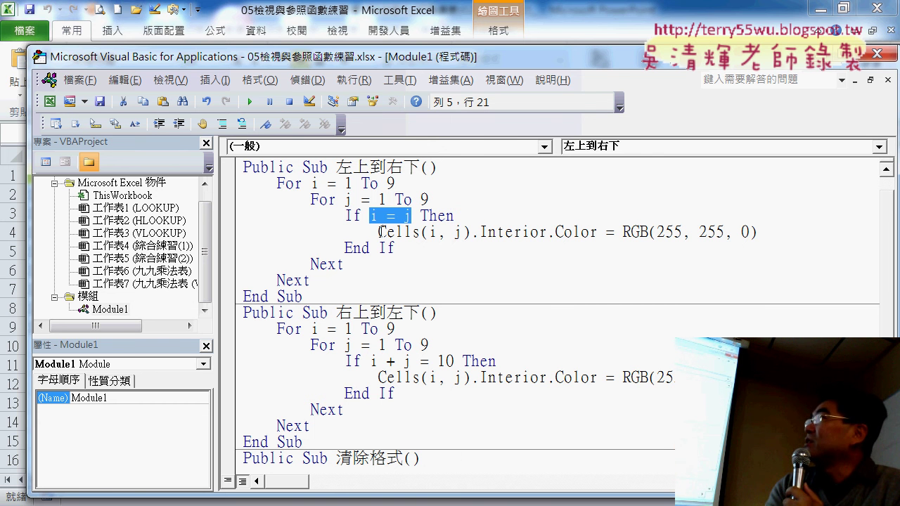
drag(380, 232, 470, 236)
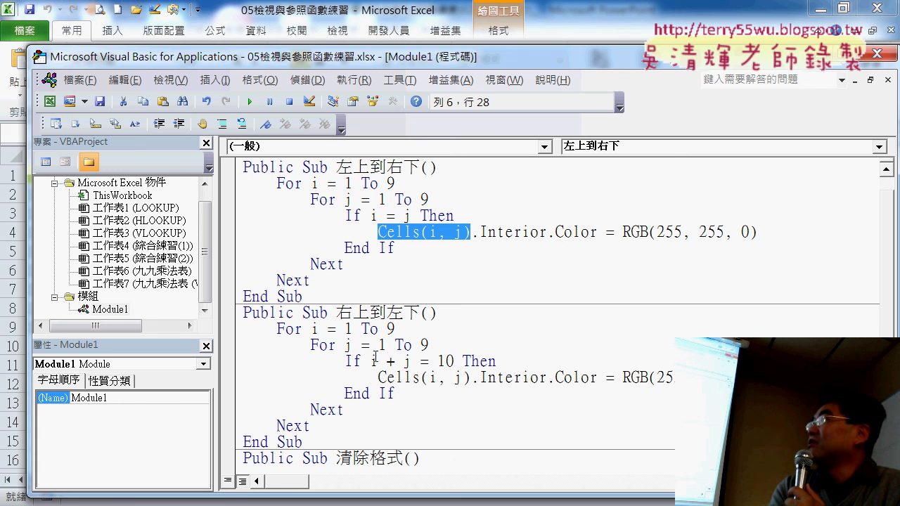
drag(371, 361, 456, 363)
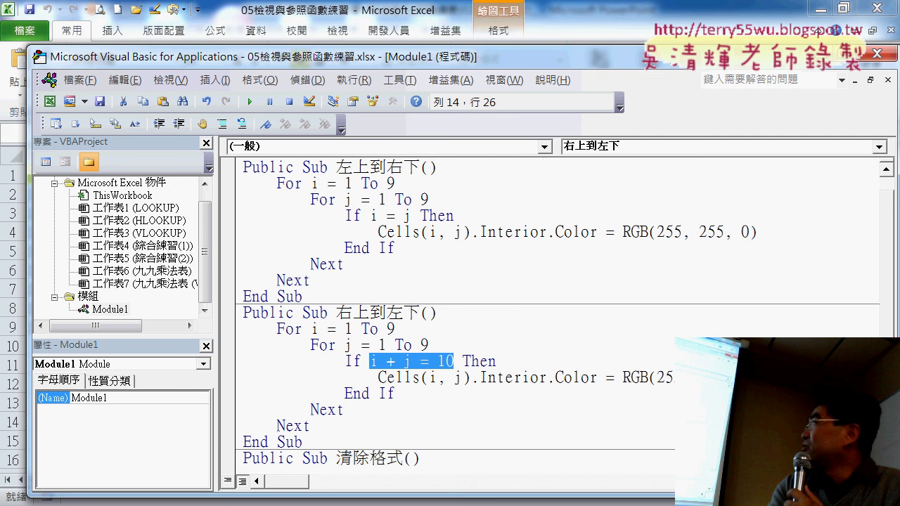
click(766, 378)
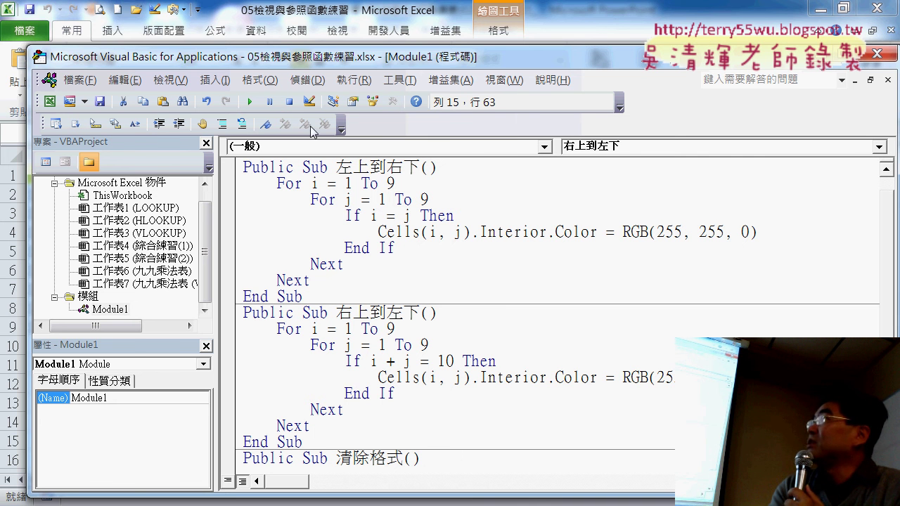
Return to the Excel sheet and select cell H4.
mouse_move(277, 66)
mouse_down()
mouse_move(450, 125)
mouse_move(493, 154)
mouse_up()
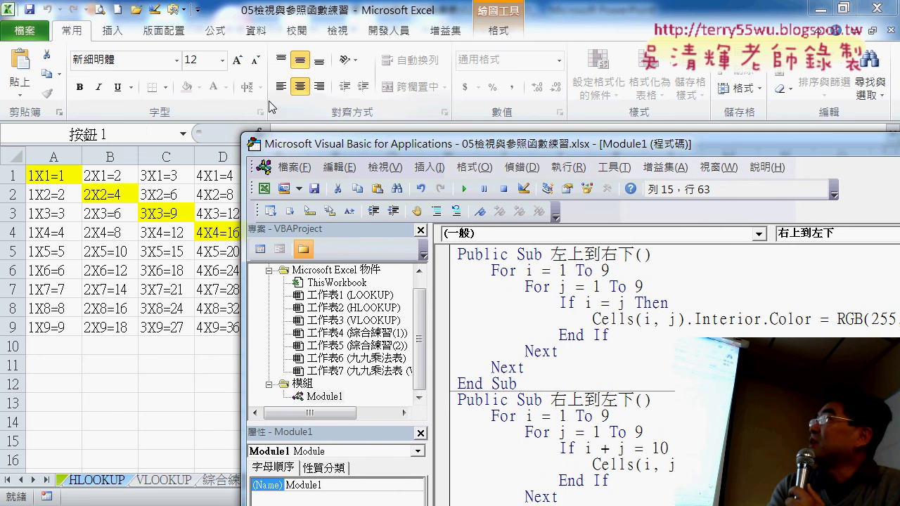
click(188, 91)
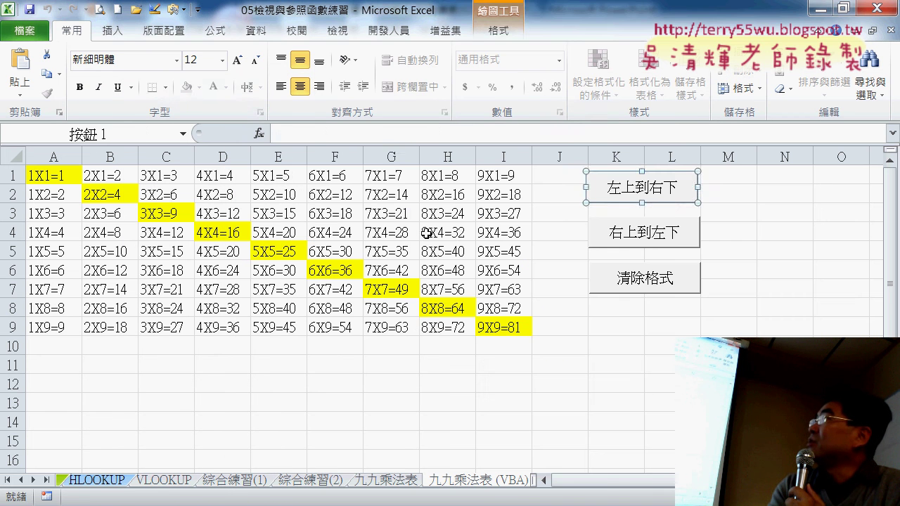
click(433, 232)
Compare light yellow shades in More Colors, reading their RGB values (255, 255, 153).
click(200, 87)
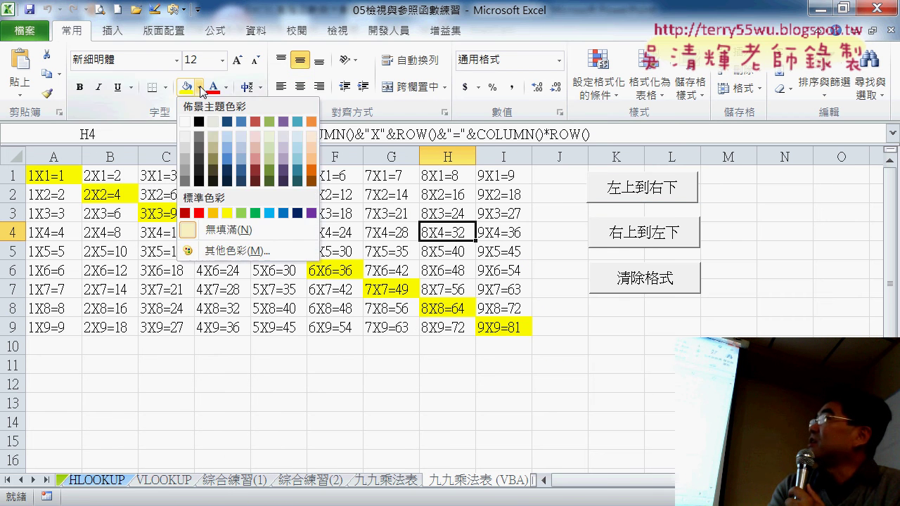
click(236, 250)
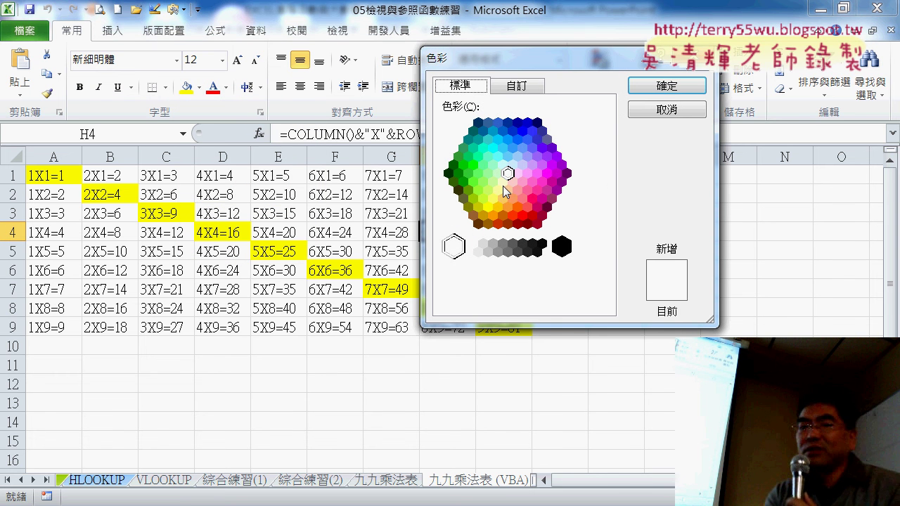
click(502, 182)
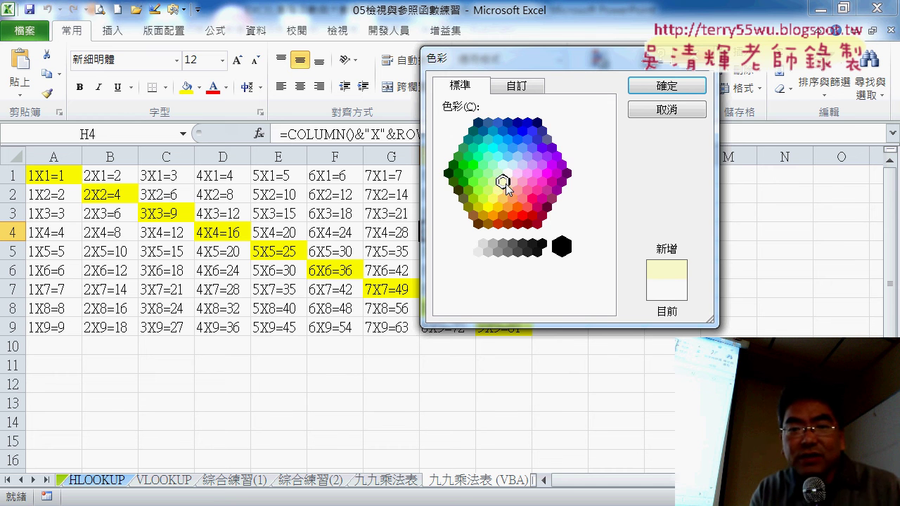
click(521, 86)
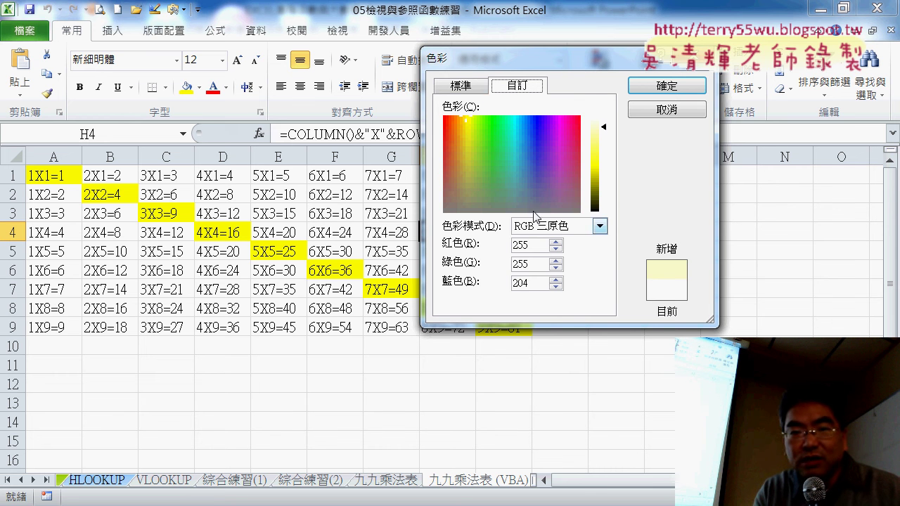
click(463, 86)
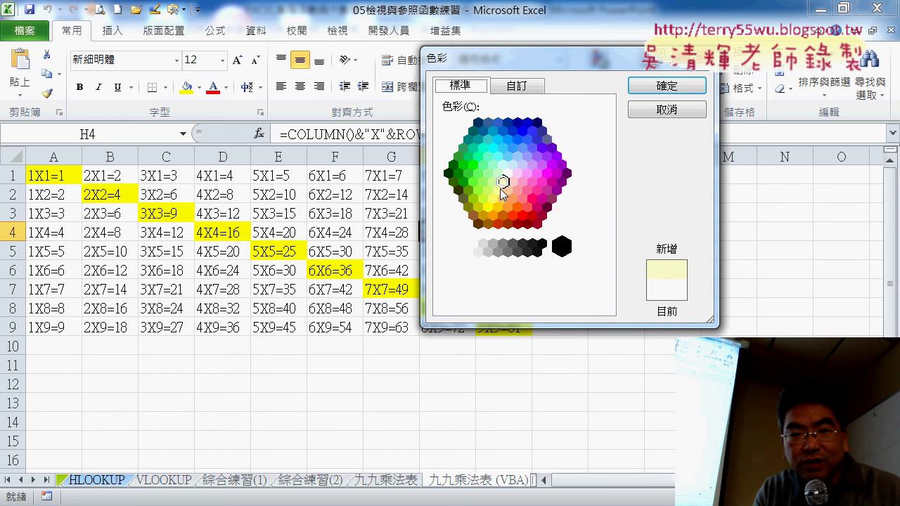
click(517, 86)
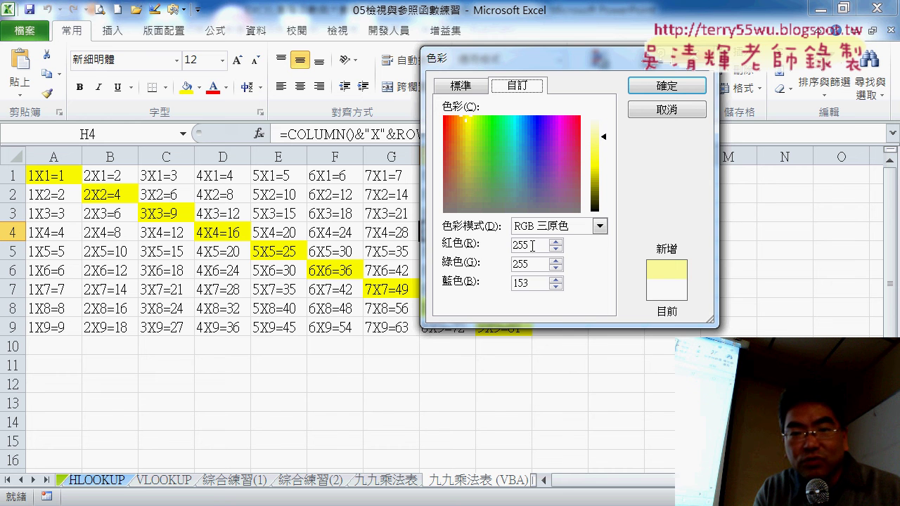
double_click(524, 246)
double_click(524, 264)
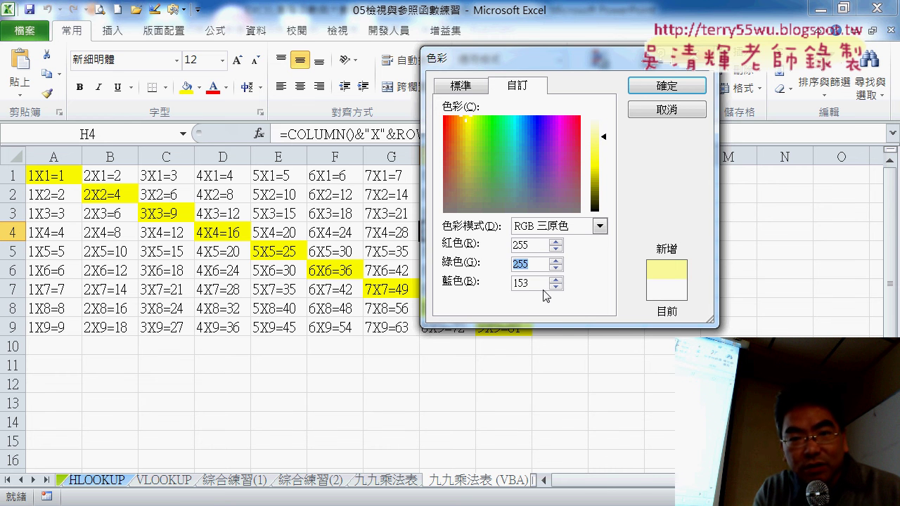
click(461, 85)
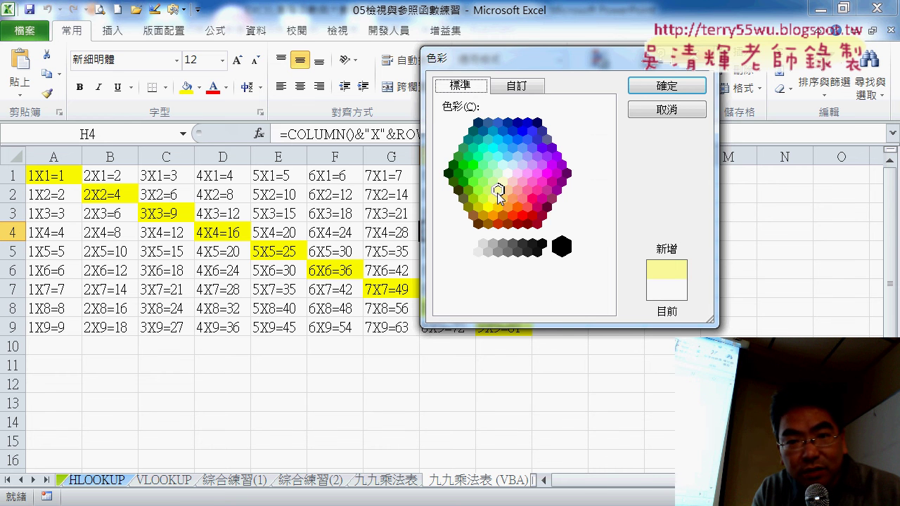
click(513, 86)
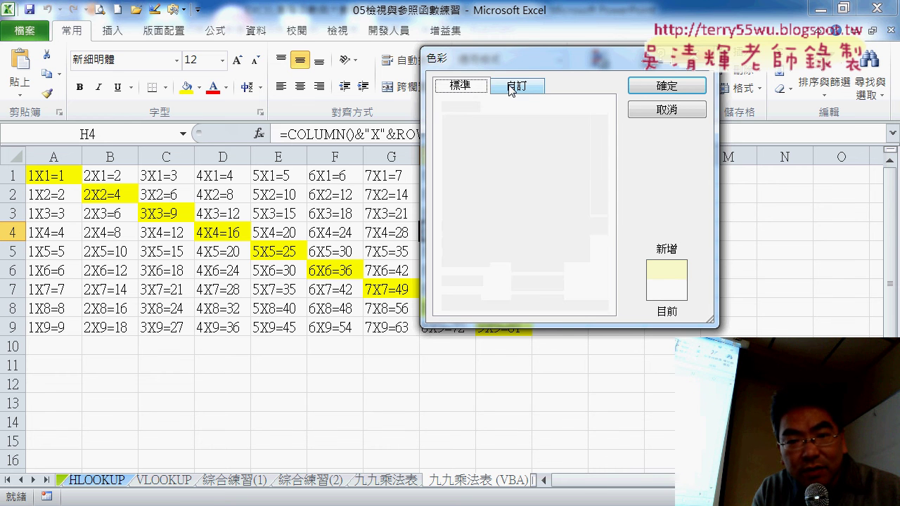
click(458, 84)
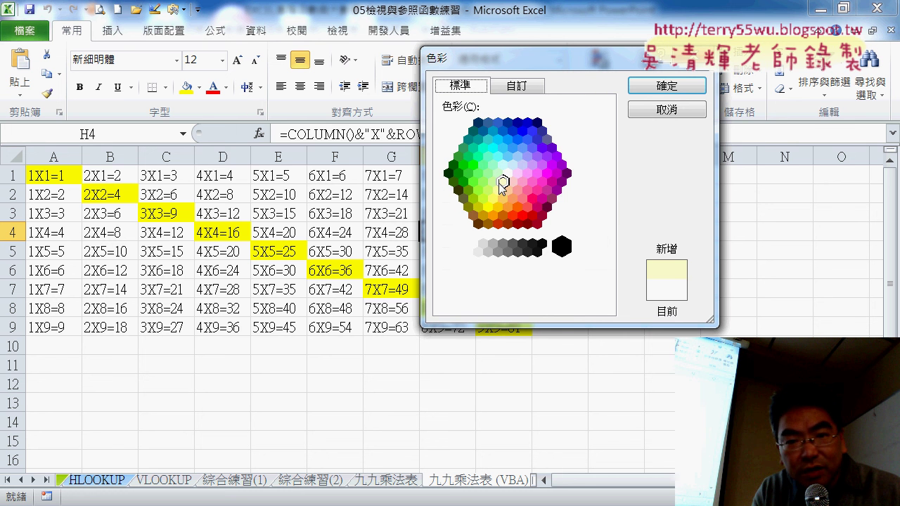
click(498, 189)
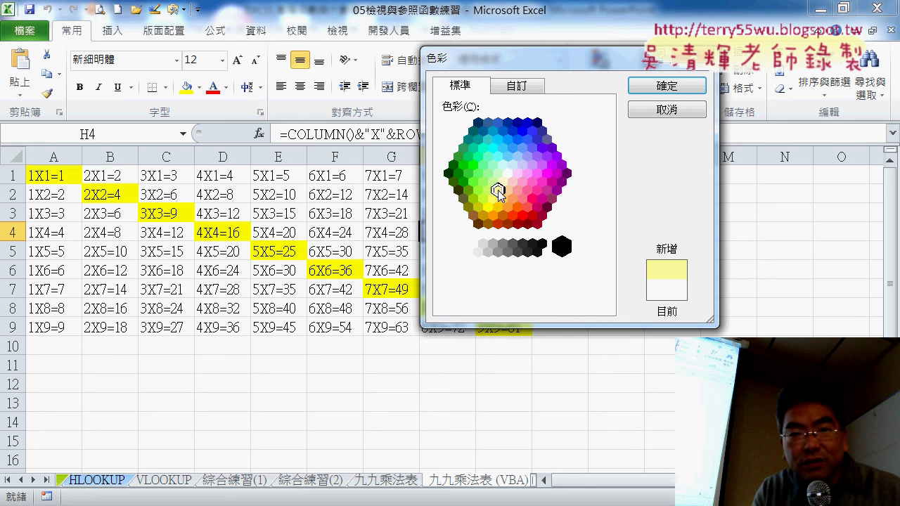
click(515, 86)
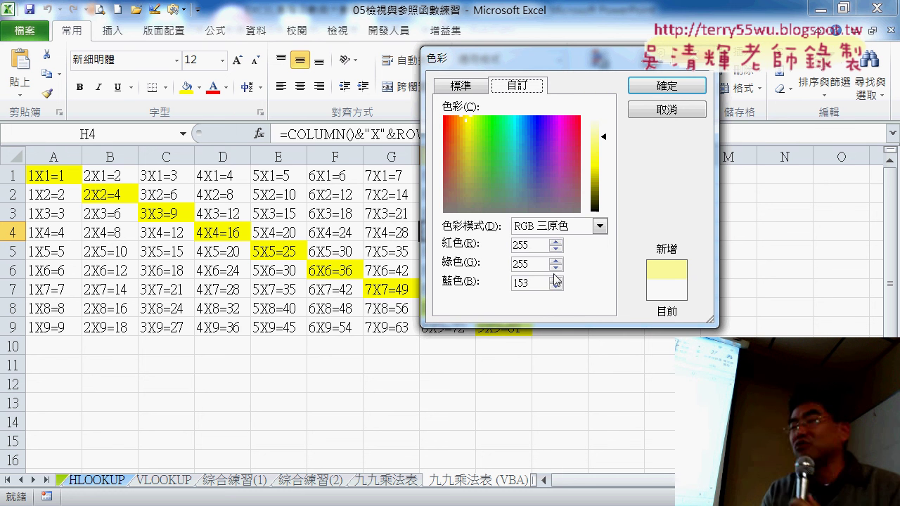
double_click(521, 283)
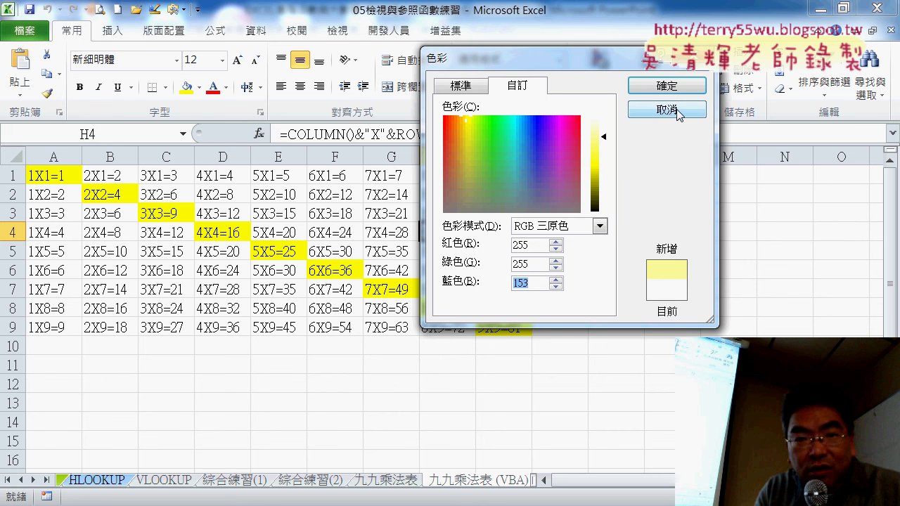
Choose pale yellow again, set Blue to 102 (RGB 255, 255, 102), then cancel without applying.
click(458, 85)
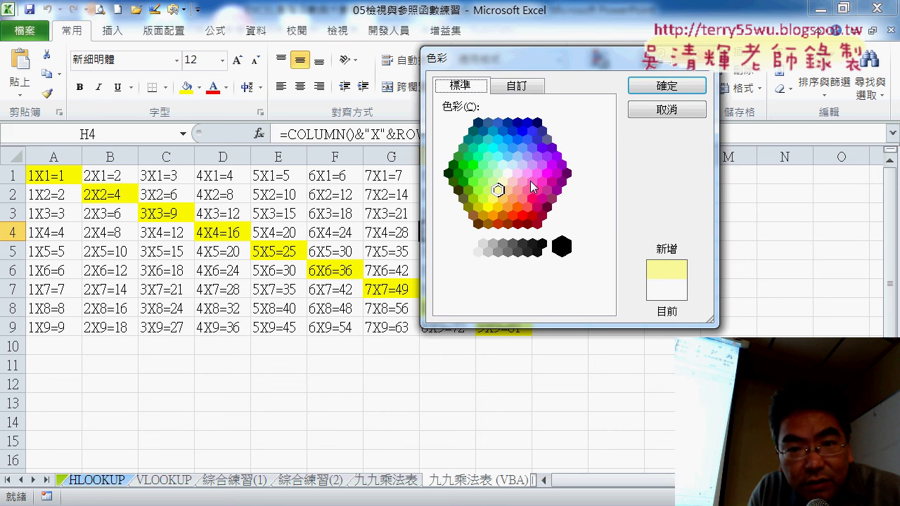
click(507, 174)
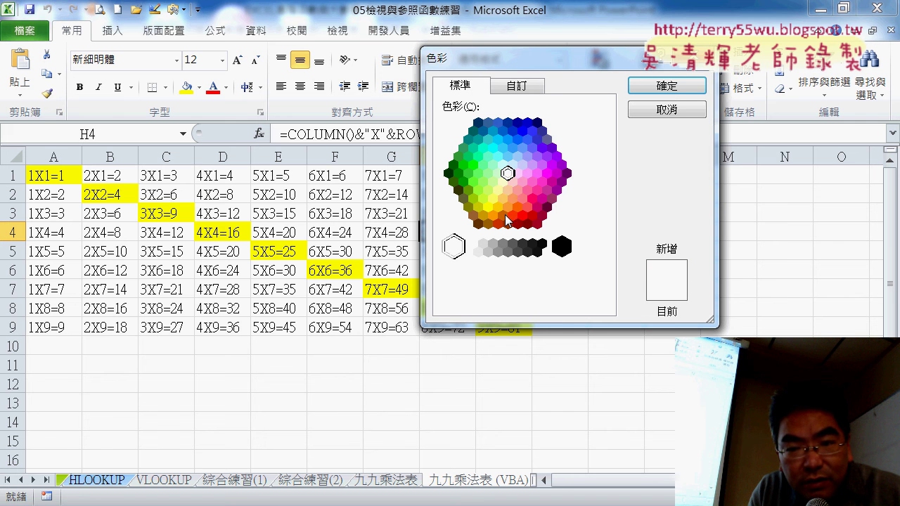
click(502, 183)
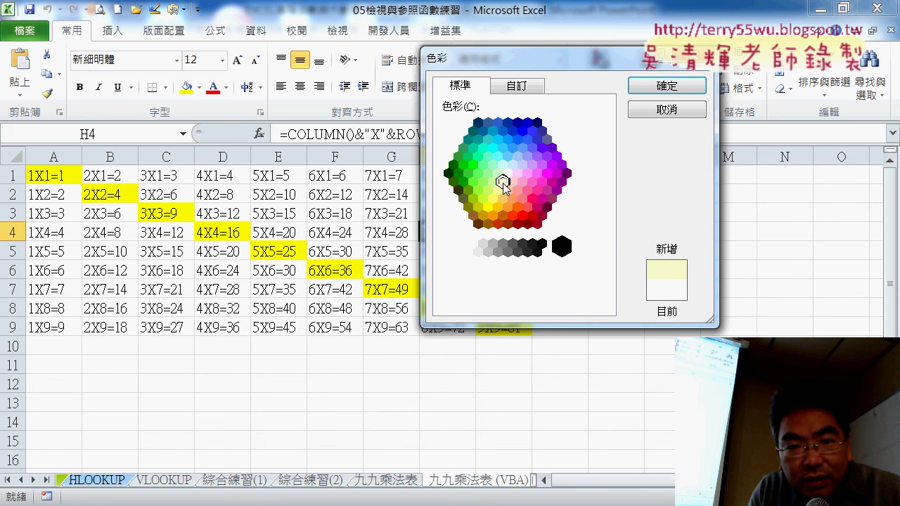
click(525, 86)
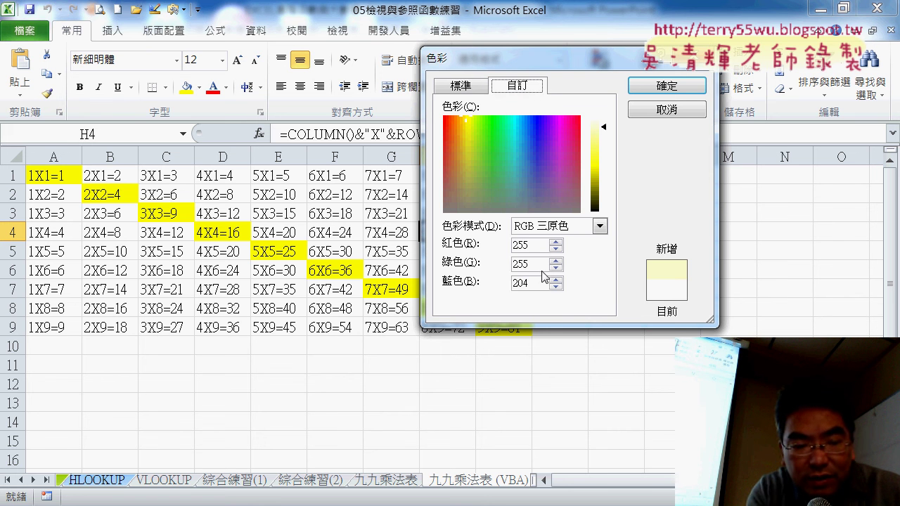
double_click(521, 283)
text(1)
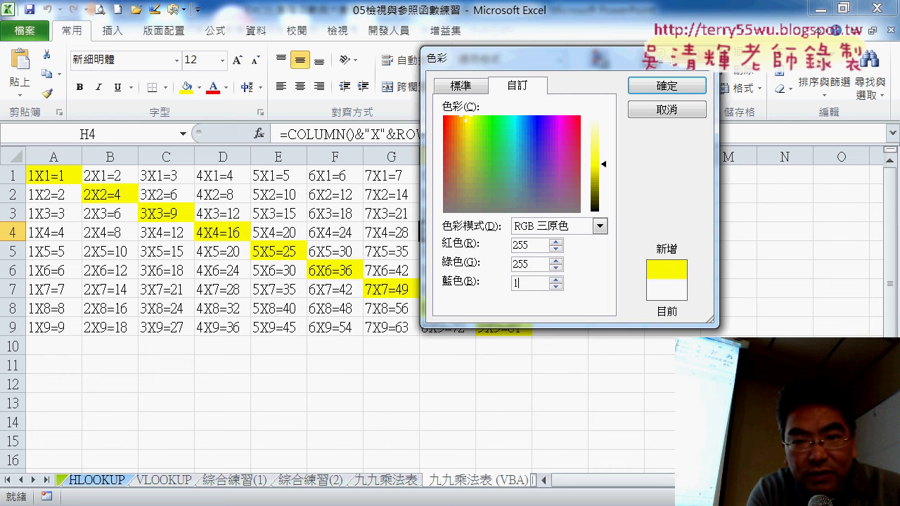
text(02)
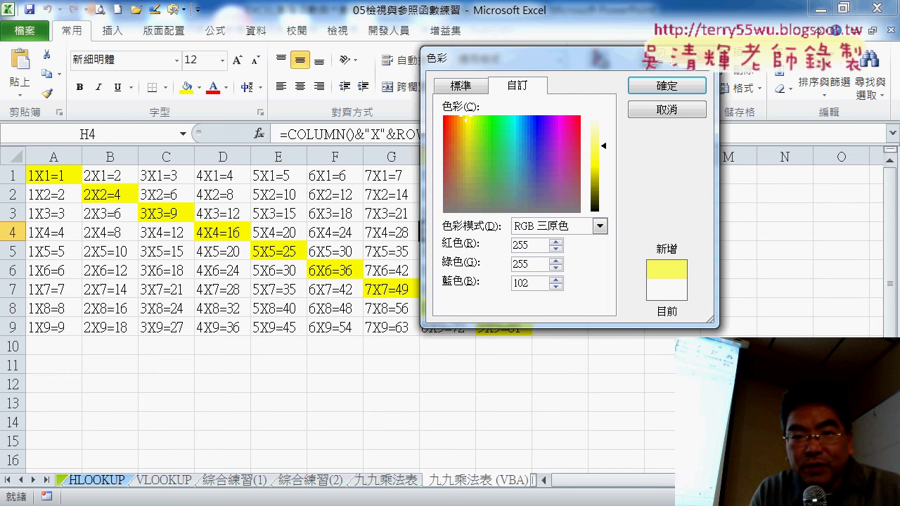
click(667, 113)
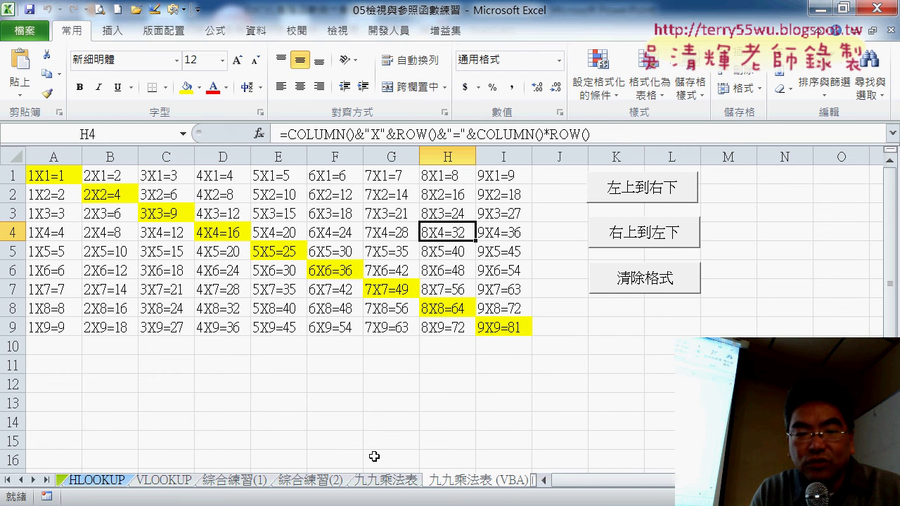
Write Range("A1:I9").ClearFormats in the 清除格式 Sub, completing ClearFormats from IntelliSense.
click(310, 422)
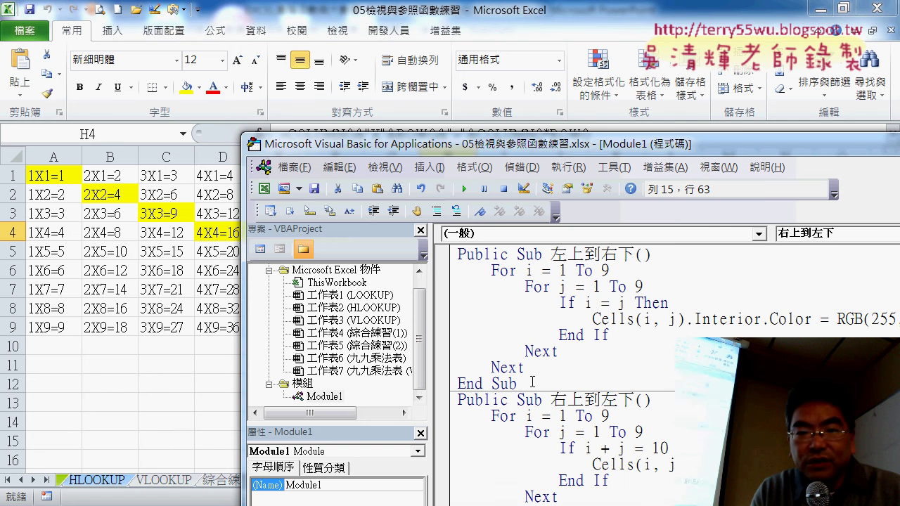
drag(591, 146, 477, 16)
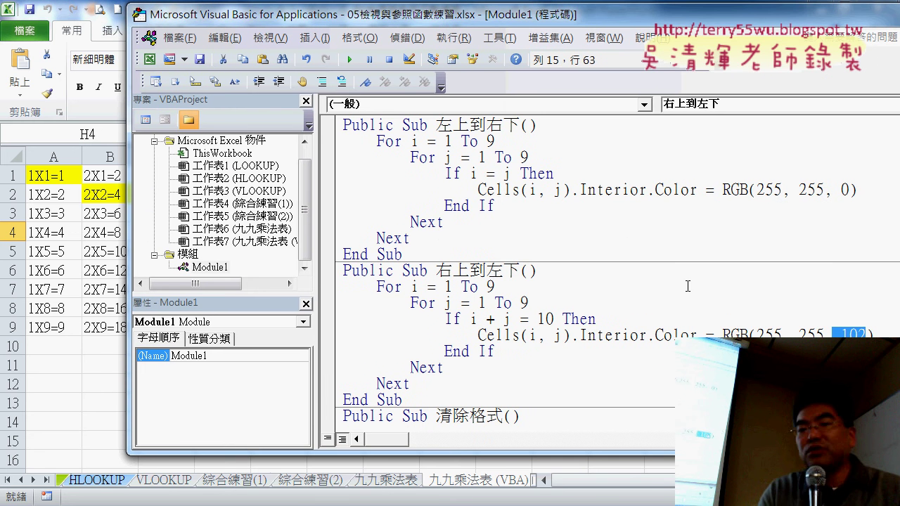
click(859, 331)
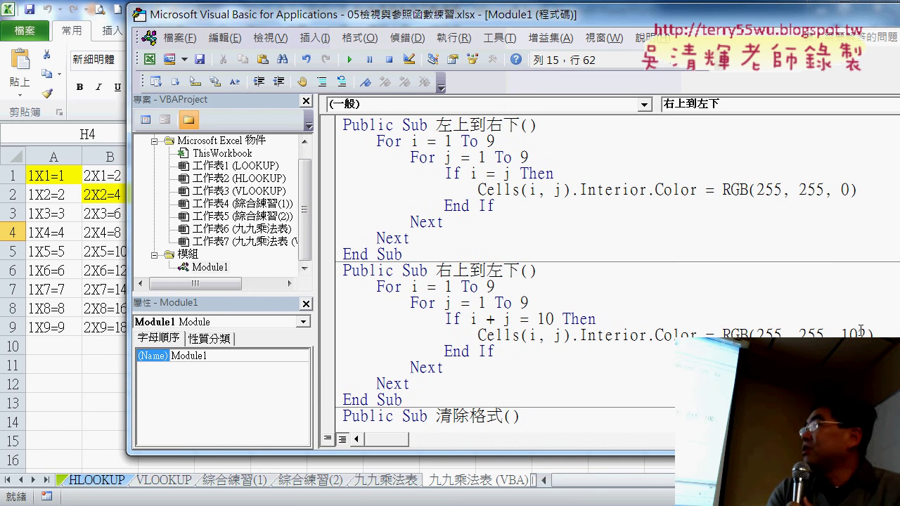
scroll(530, 384, down, 1)
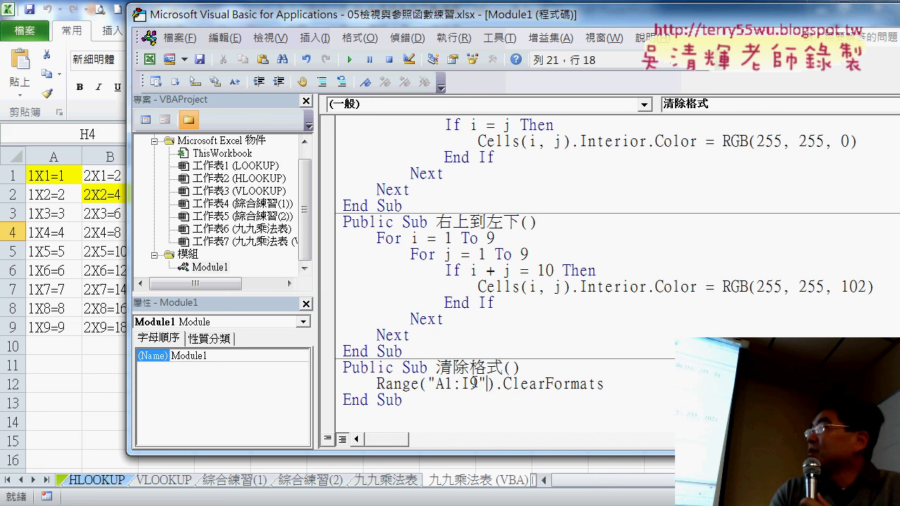
drag(488, 384, 429, 383)
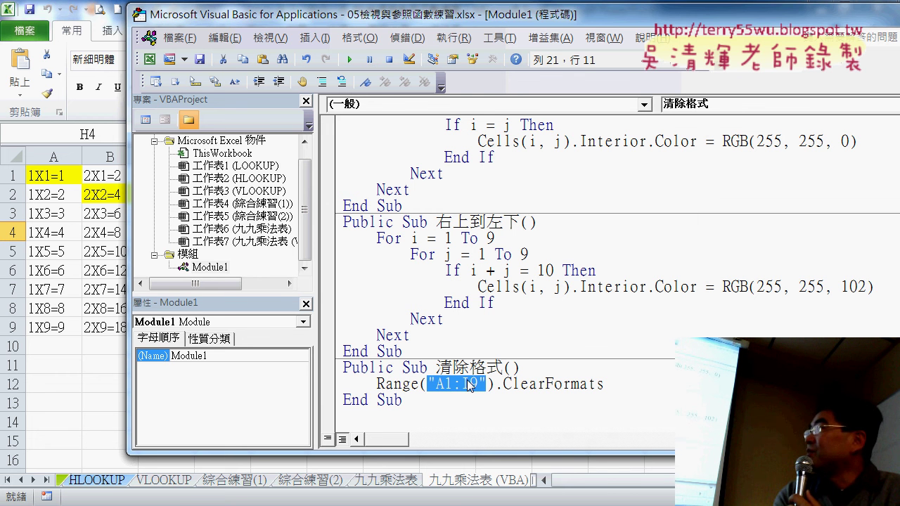
drag(607, 384, 494, 384)
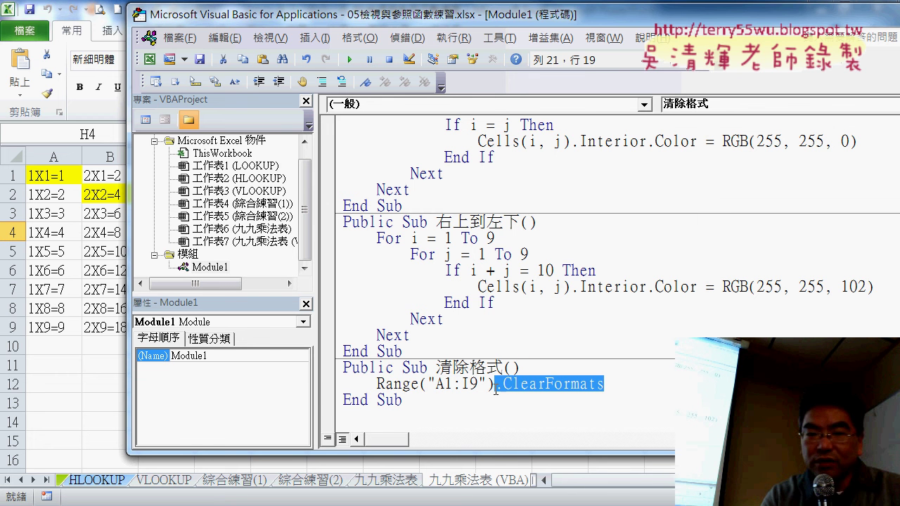
text(.)
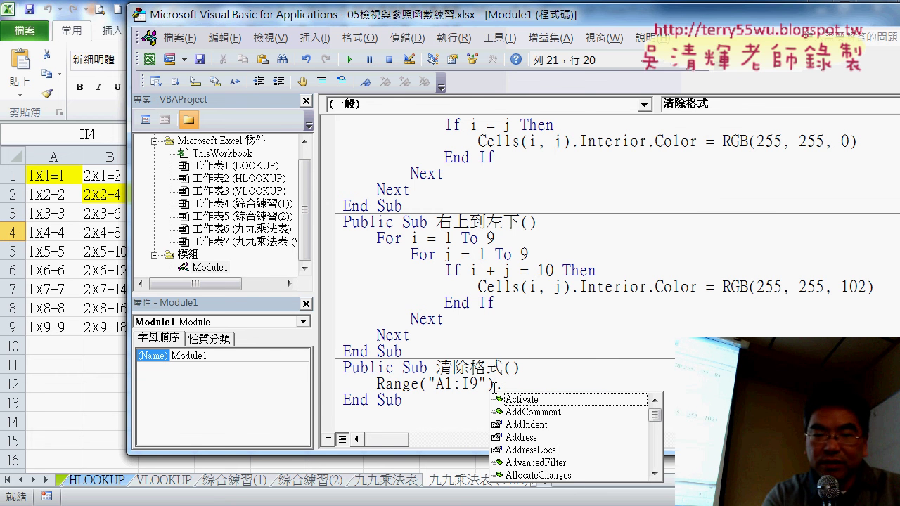
text(cl)
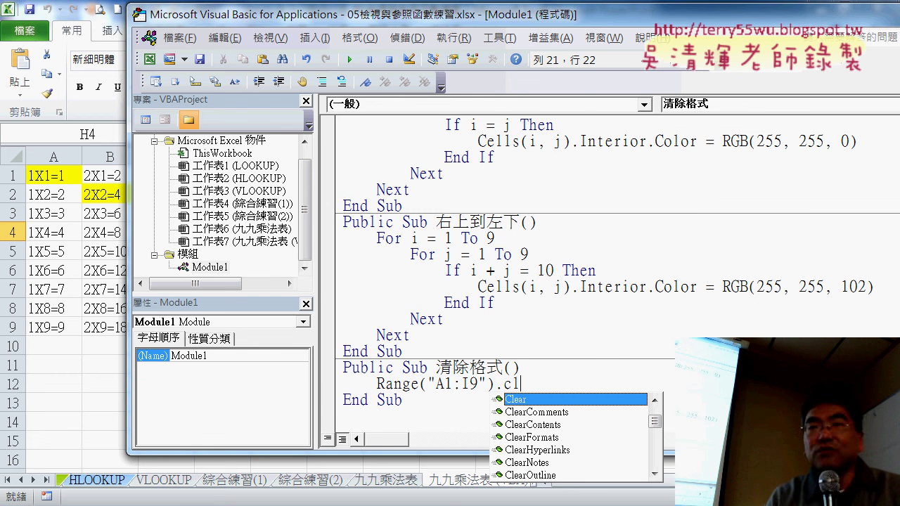
key(Down)
key(Down)
key(Down)
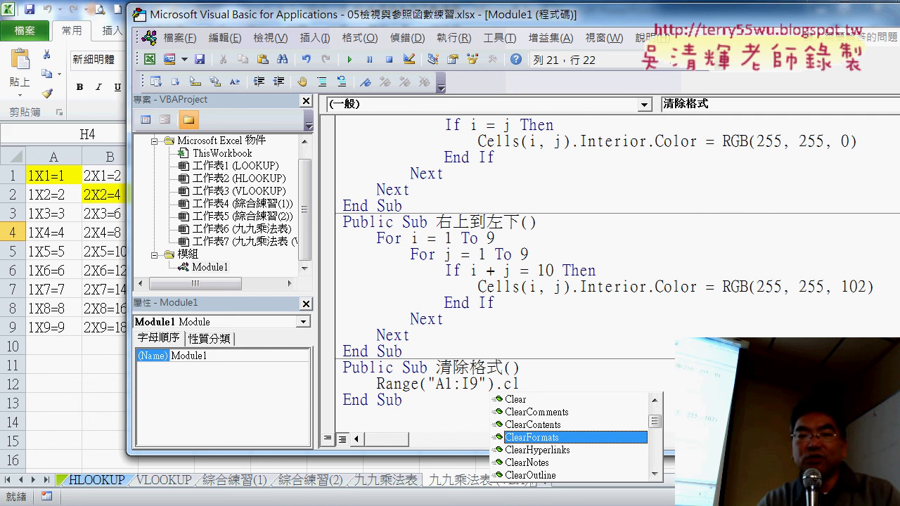
key(space)
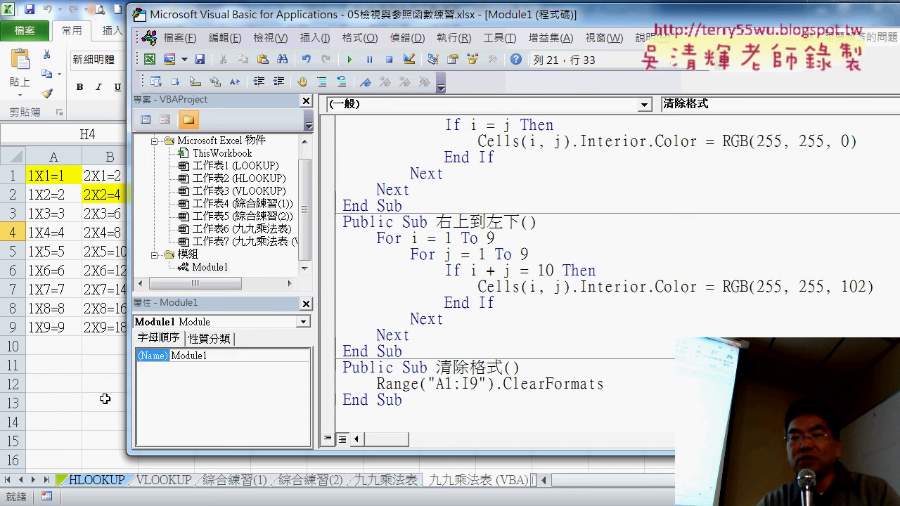
key(alt+F11)
Run 清除格式, then 左上到右下 and 右上到左下 to highlight both diagonals, then 清除格式 again.
click(652, 281)
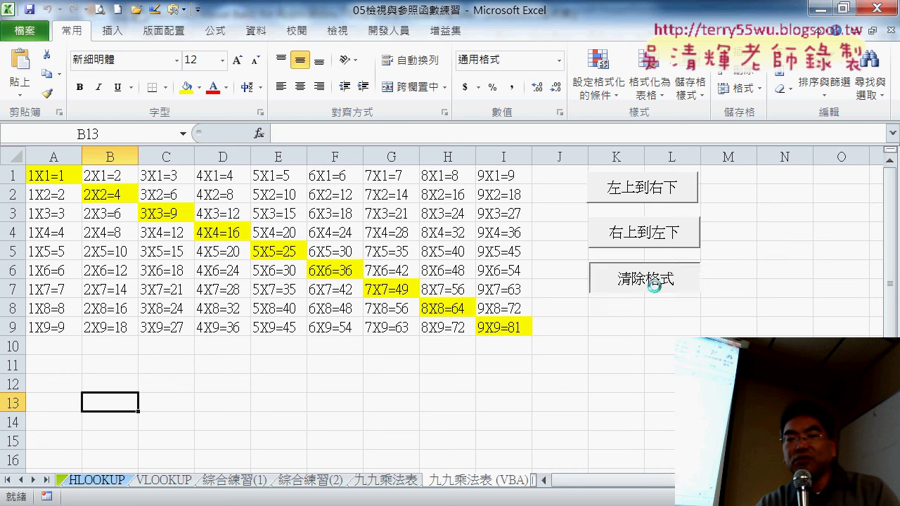
click(661, 189)
click(666, 244)
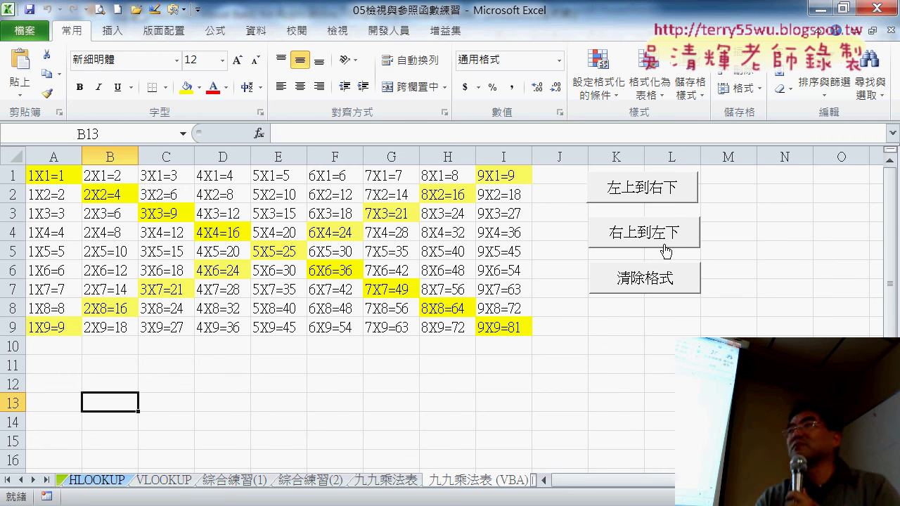
click(660, 283)
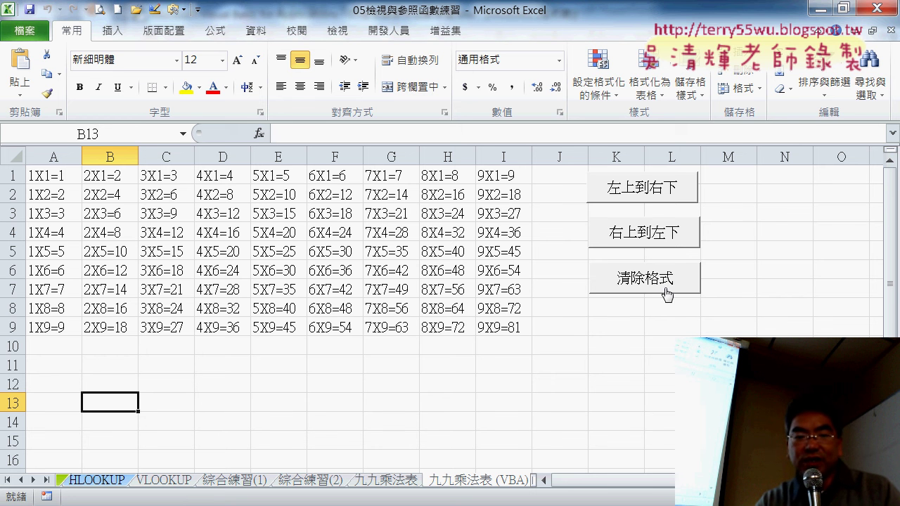
Move past the VLOOKUP and HLOOKUP sheets to the LOOKUP sheet and check cells H3 and J3.
click(167, 483)
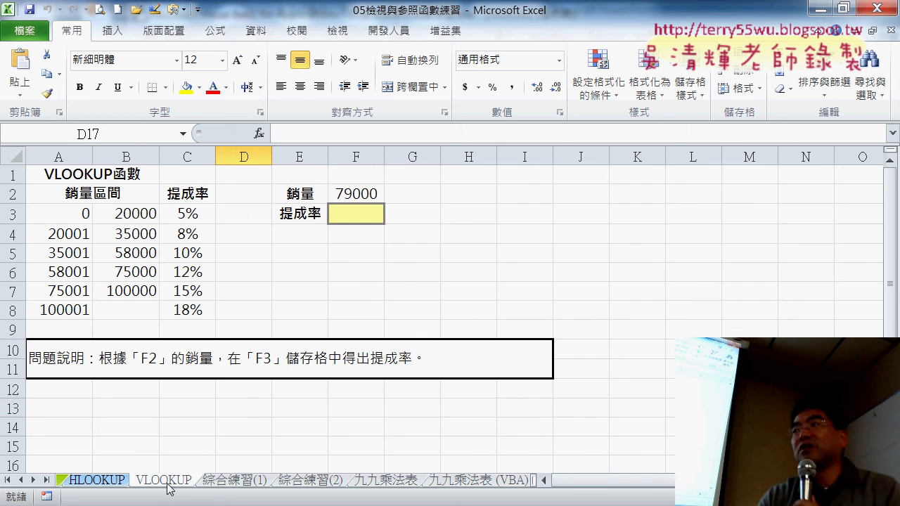
click(99, 481)
scroll(367, 350, up, 2)
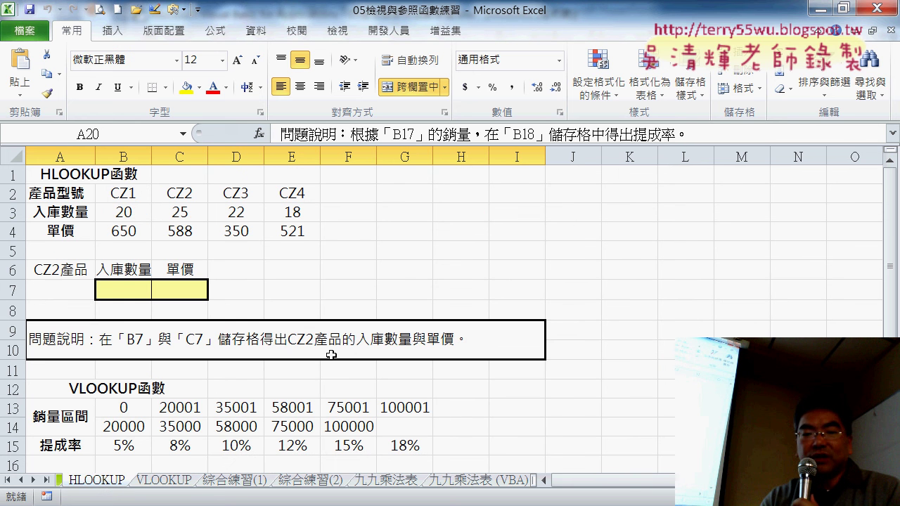
click(21, 481)
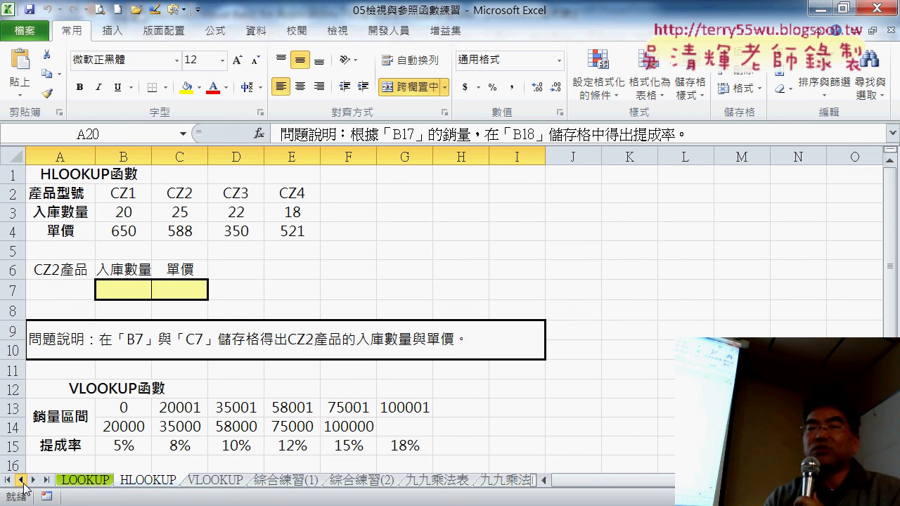
click(85, 480)
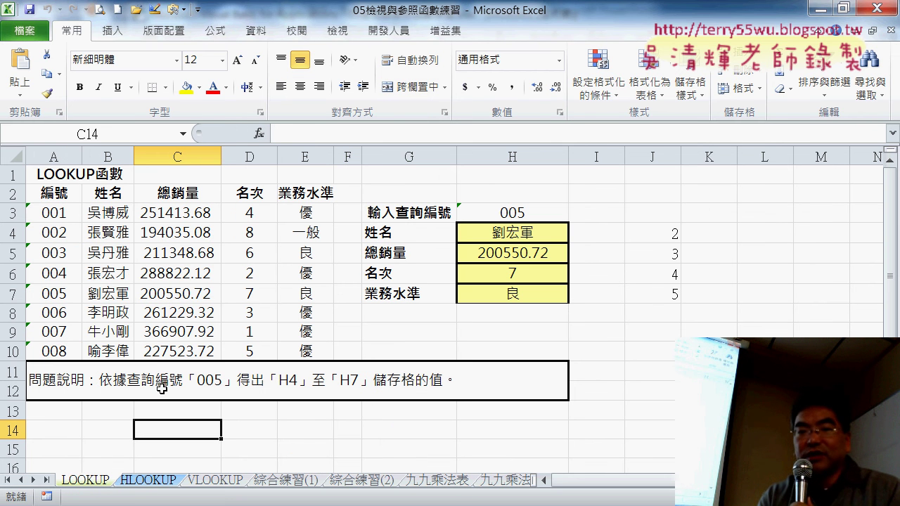
click(522, 214)
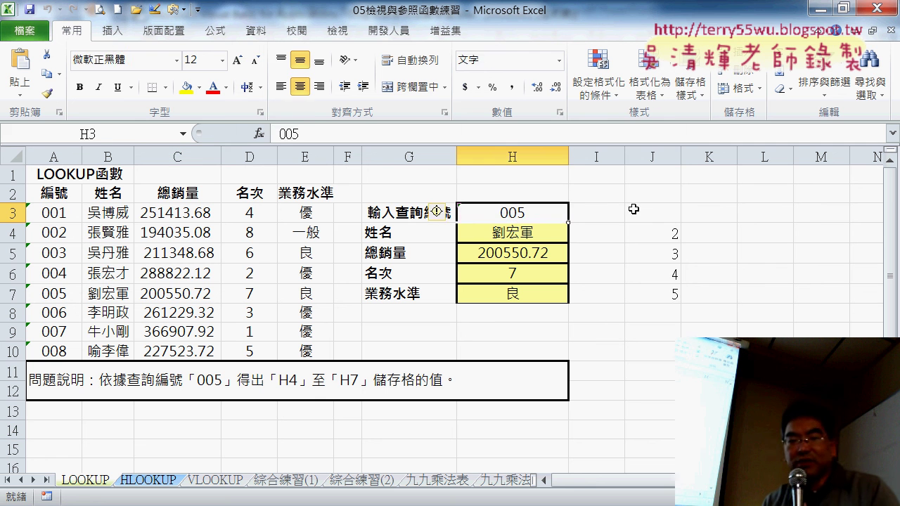
click(633, 209)
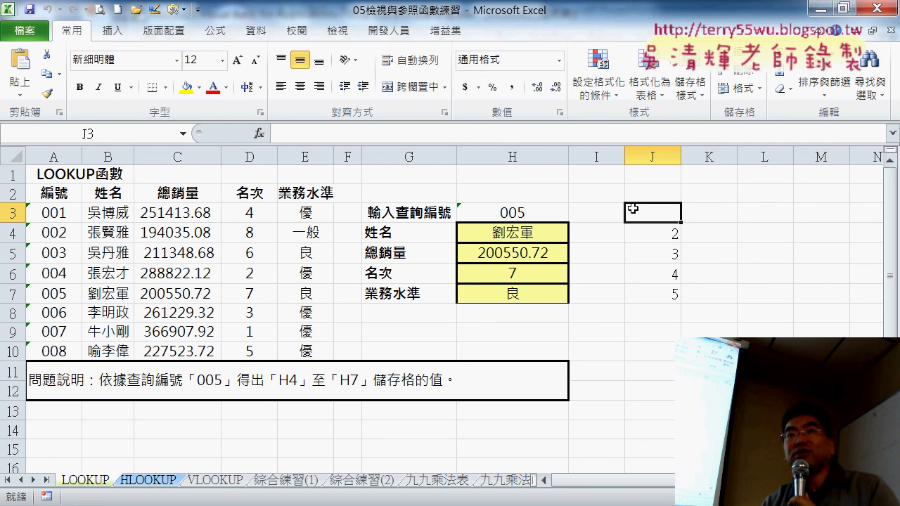